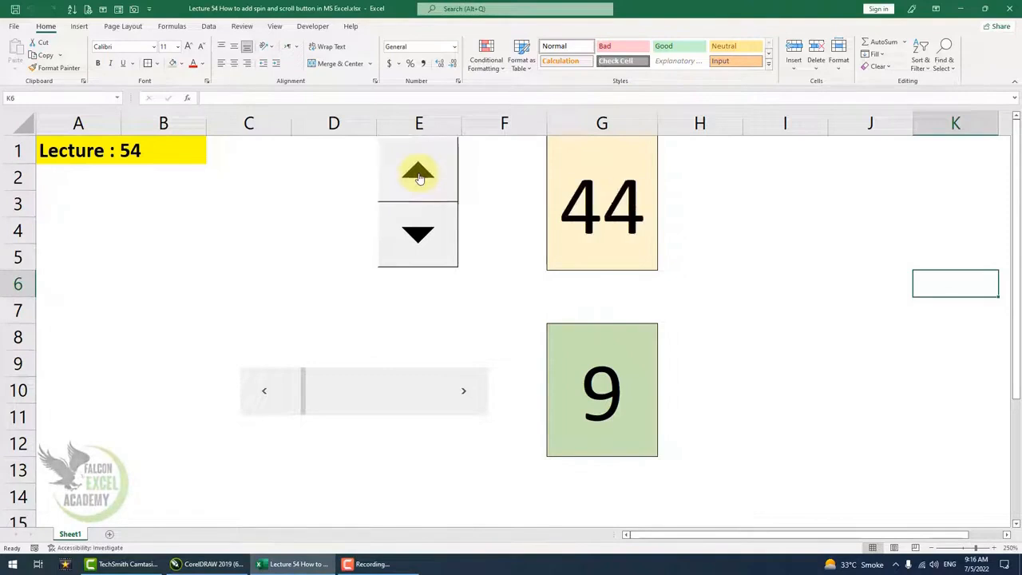
Operate the existing spin button's up and down arrows to change its linked number.
{"action": "left_click", "coordinate": [419, 177]}
{"action": "left_click", "coordinate": [419, 177]}
{"action": "left_click", "coordinate": [419, 177]}
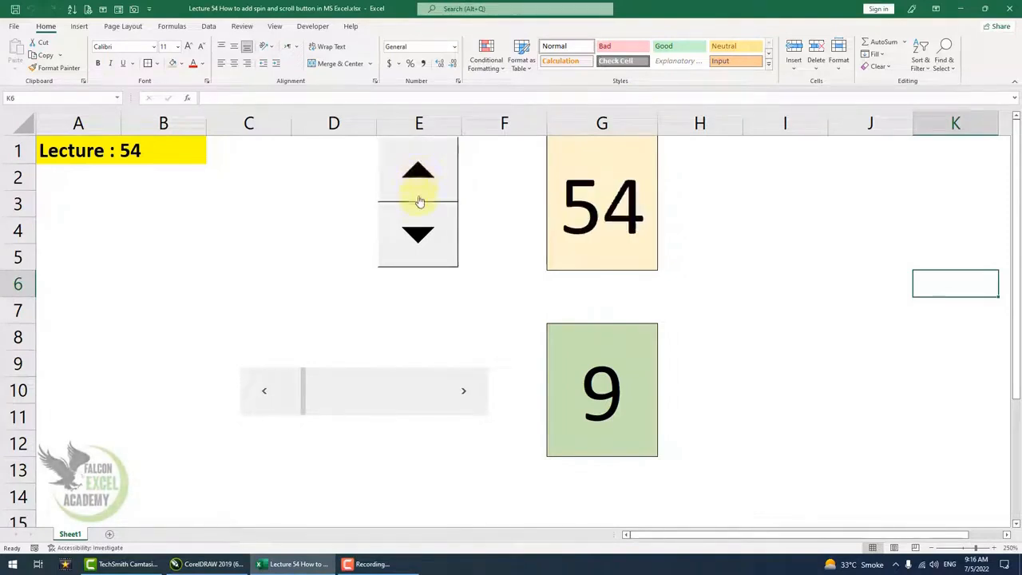
{"action": "left_click", "coordinate": [419, 233]}
{"action": "left_click", "coordinate": [419, 234]}
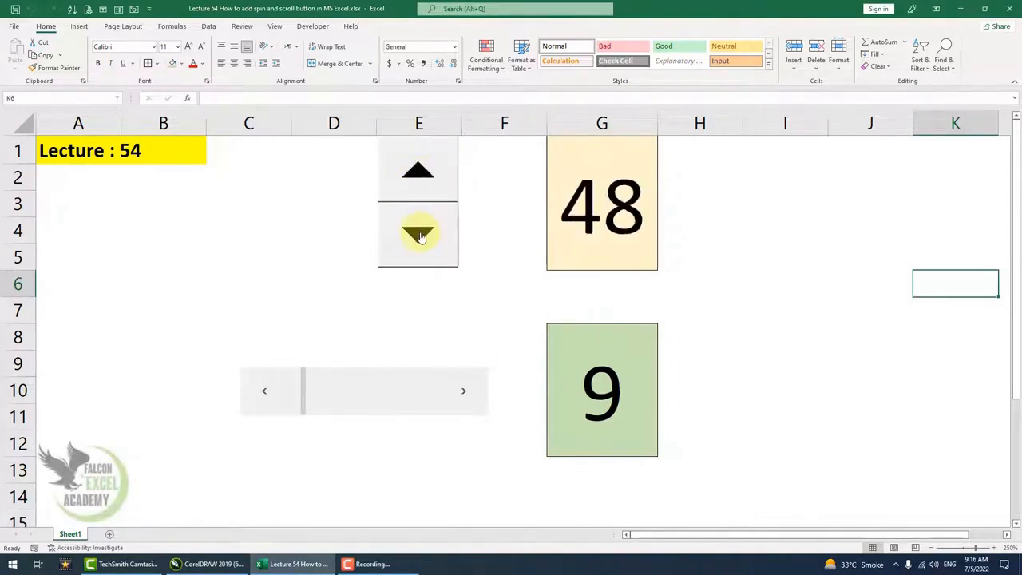
{"action": "left_click", "coordinate": [419, 234]}
{"action": "left_click", "coordinate": [419, 234]}
{"action": "left_click", "coordinate": [419, 234]}
{"action": "left_click", "coordinate": [419, 234]}
{"action": "left_click", "coordinate": [419, 234]}
{"action": "left_click", "coordinate": [419, 234]}
Step the existing scroll bar right and left to change its linked number.
{"action": "left_click", "coordinate": [467, 394]}
{"action": "left_click", "coordinate": [467, 393]}
{"action": "left_click", "coordinate": [467, 393]}
{"action": "left_click", "coordinate": [466, 394]}
{"action": "left_click", "coordinate": [465, 394]}
{"action": "left_click", "coordinate": [465, 395]}
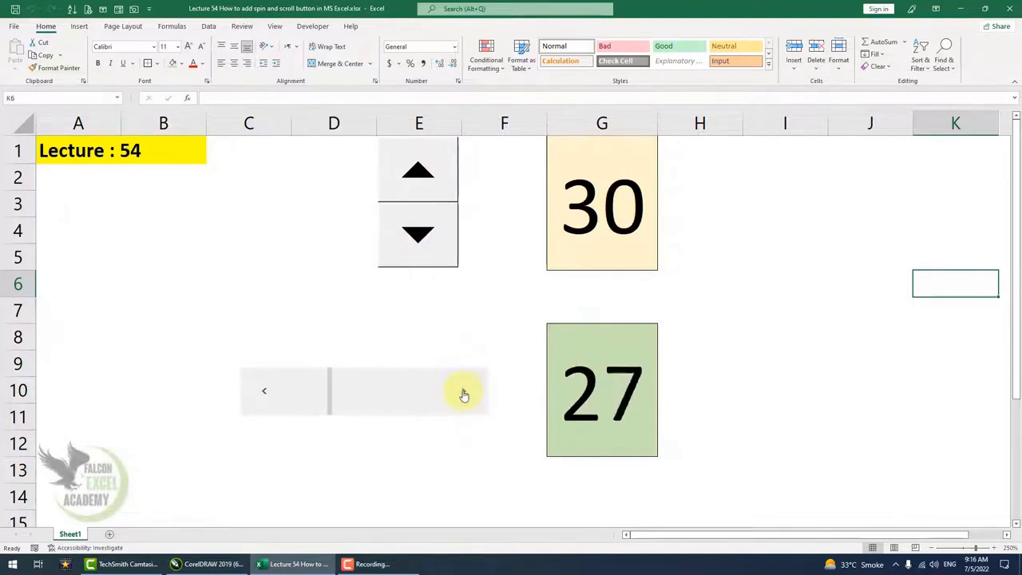
{"action": "left_click", "coordinate": [465, 394]}
{"action": "left_click", "coordinate": [466, 394]}
{"action": "left_click", "coordinate": [265, 396]}
{"action": "left_click", "coordinate": [264, 396]}
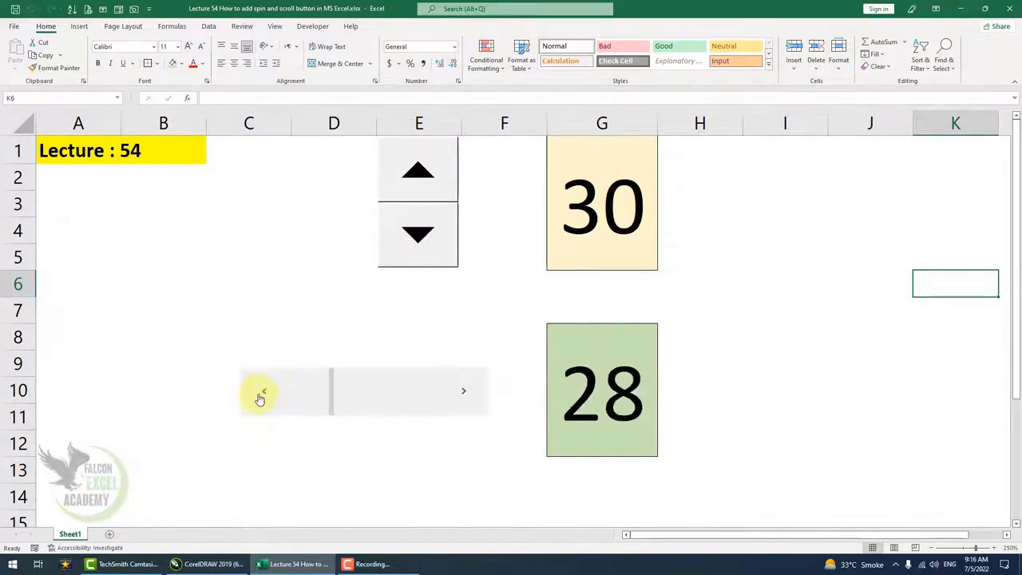
{"action": "left_click", "coordinate": [262, 397]}
{"action": "left_click", "coordinate": [260, 397]}
{"action": "left_click", "coordinate": [260, 396]}
{"action": "left_click", "coordinate": [259, 396]}
{"action": "left_click", "coordinate": [259, 394]}
{"action": "left_click", "coordinate": [258, 394]}
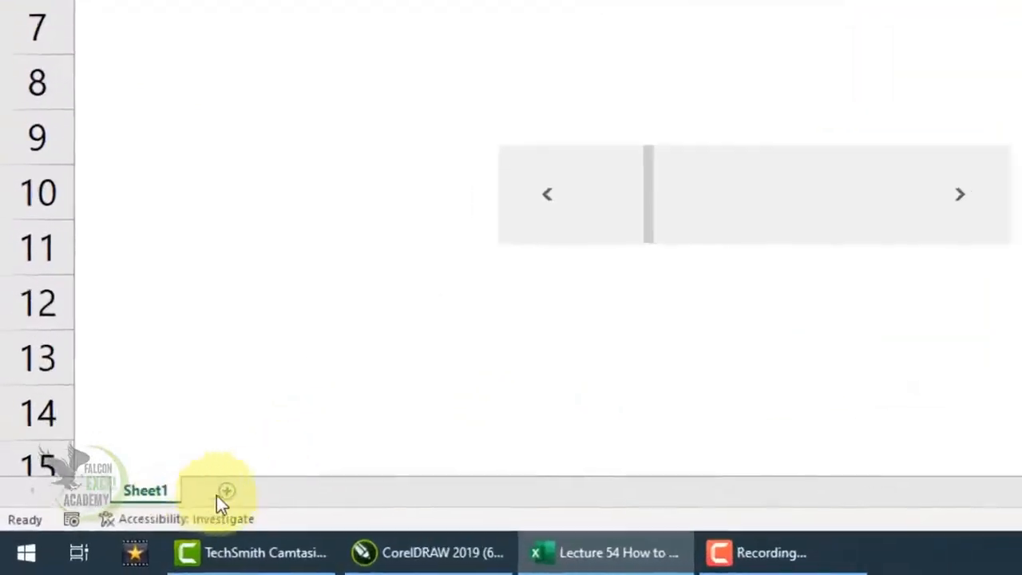
Add a new worksheet and hide its gridlines.
{"action": "left_click", "coordinate": [226, 490]}
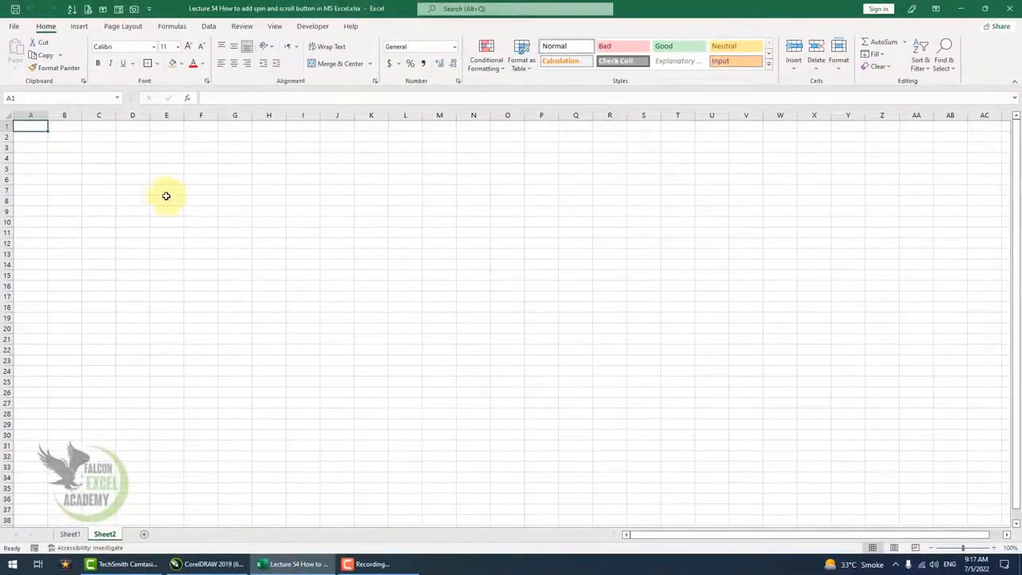
{"action": "scroll", "coordinate": [160, 213], "scroll_direction": "up", "scroll_amount": 20}
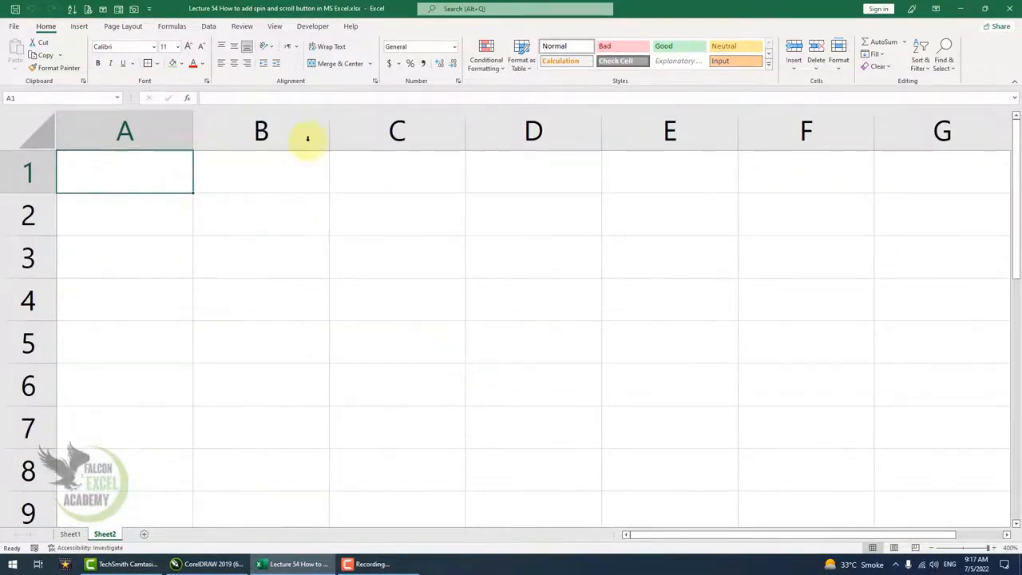
{"action": "left_click", "coordinate": [274, 26]}
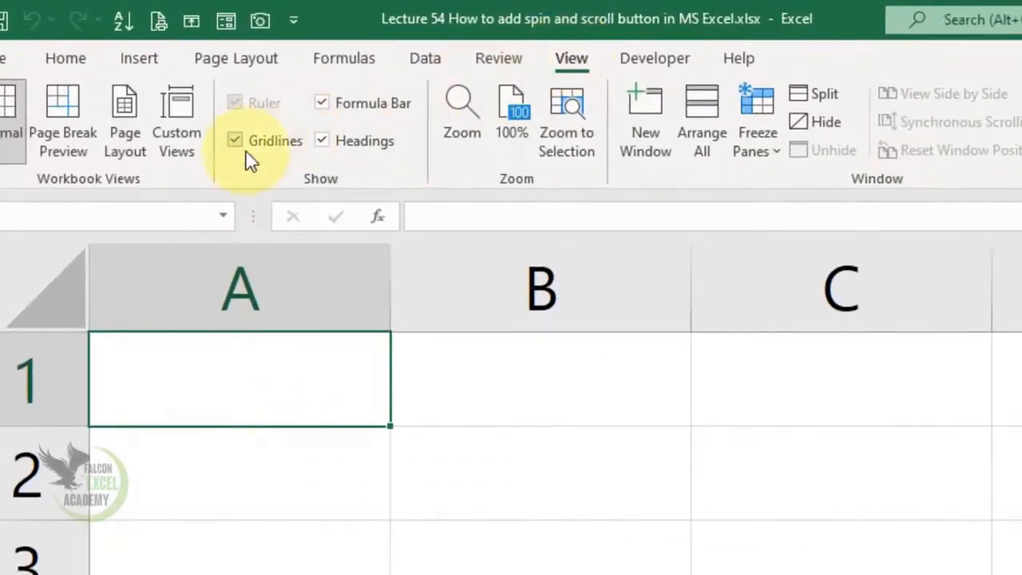
{"action": "left_click", "coordinate": [256, 145]}
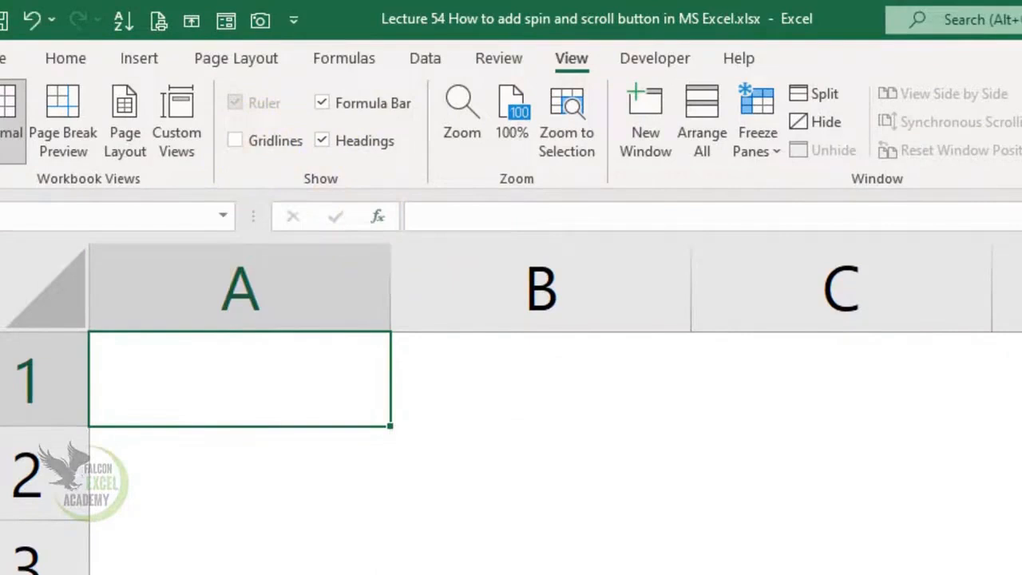
{"action": "left_click", "coordinate": [724, 459]}
{"action": "left_click", "coordinate": [619, 456]}
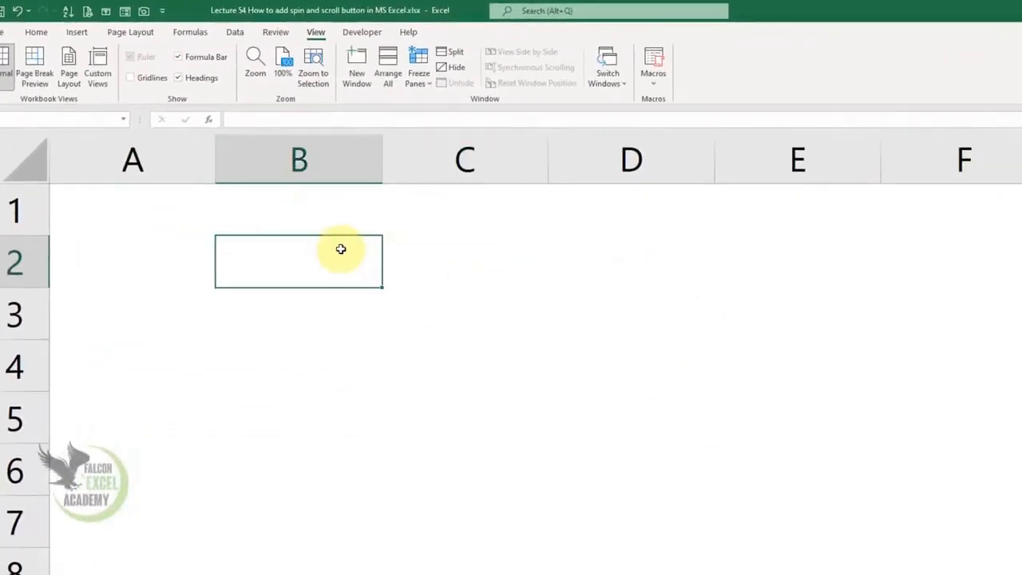
{"action": "left_click", "coordinate": [435, 260]}
{"action": "left_click", "coordinate": [355, 256]}
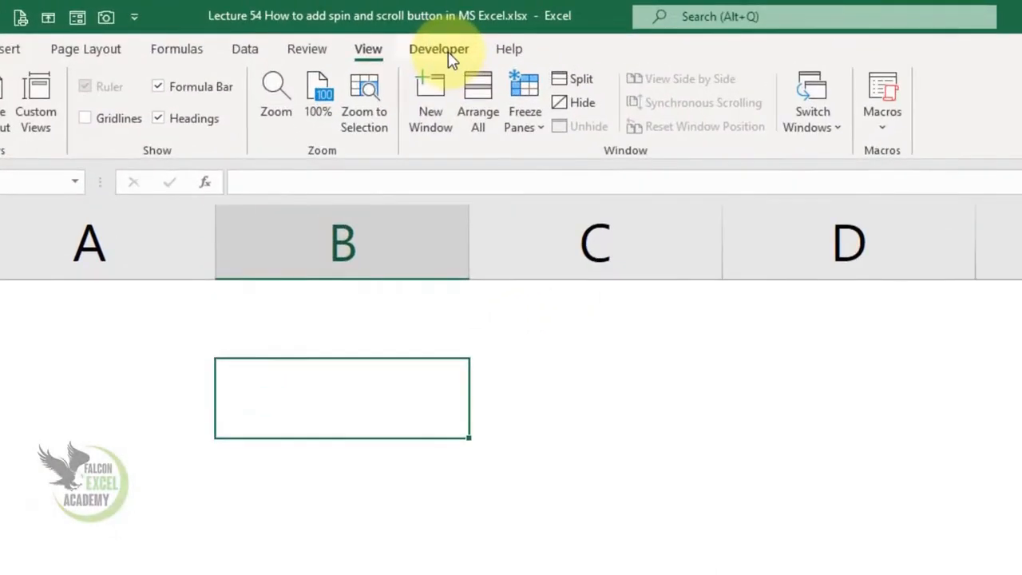
{"action": "left_click", "coordinate": [452, 61]}
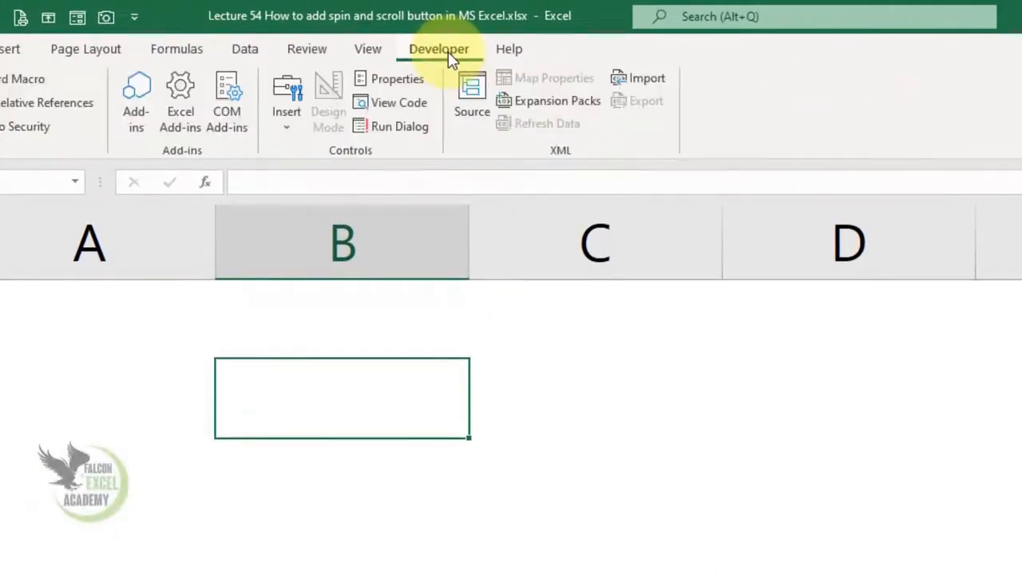
{"action": "left_click", "coordinate": [366, 51]}
{"action": "left_click", "coordinate": [305, 54]}
{"action": "left_click", "coordinate": [245, 52]}
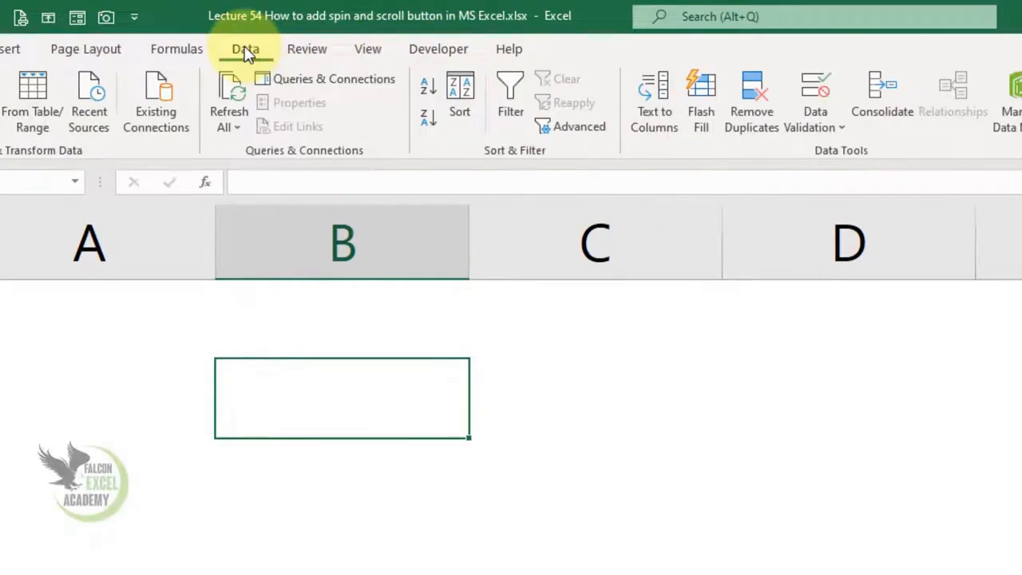
Enable the Developer tab through the ribbon customization options.
{"action": "right_click", "coordinate": [245, 52]}
{"action": "left_click", "coordinate": [324, 71]}
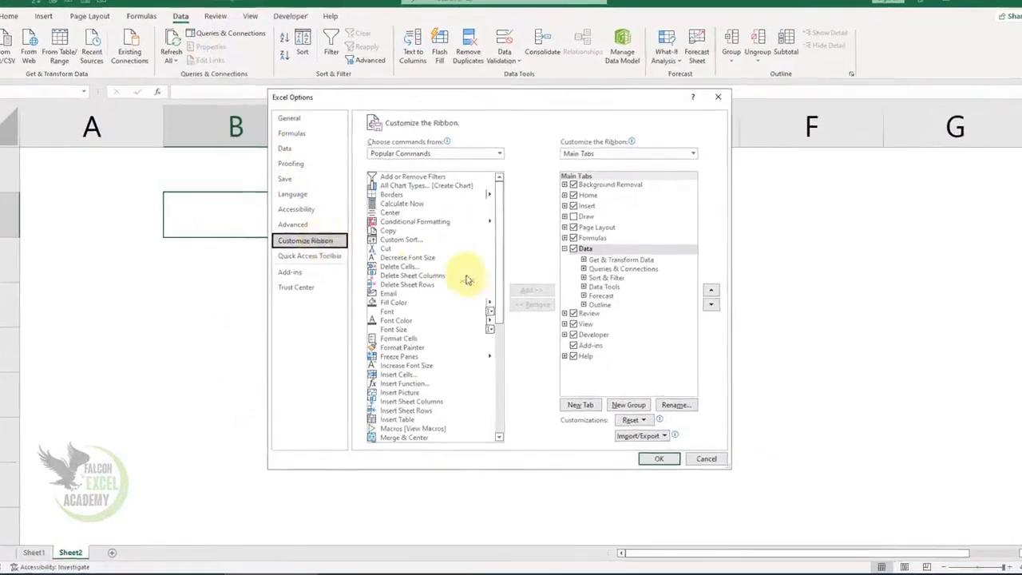
{"action": "left_click", "coordinate": [575, 335]}
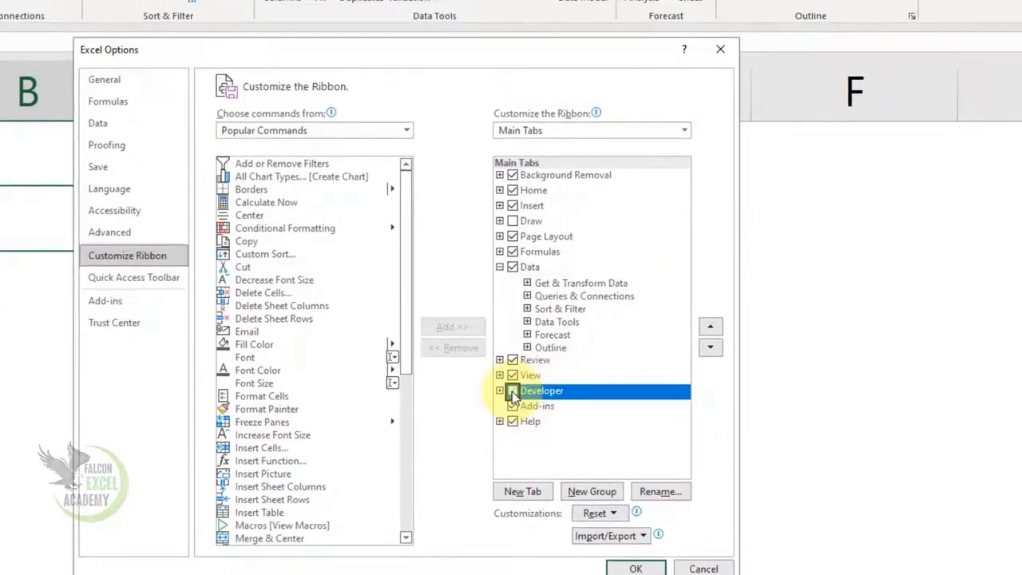
{"action": "left_click", "coordinate": [513, 390]}
{"action": "left_click", "coordinate": [635, 568]}
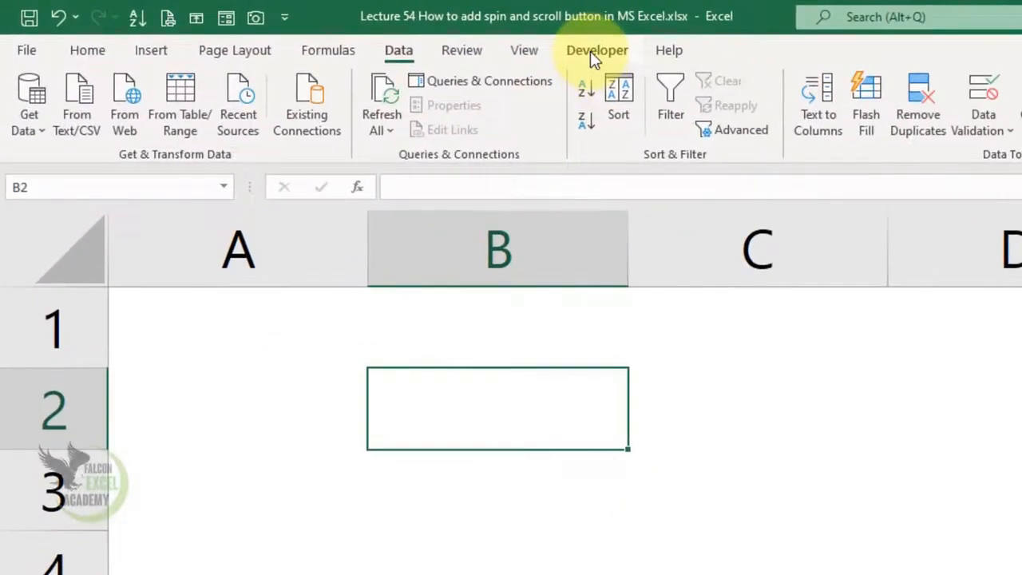
Insert a Spin Button form control spanning about cells B1 to B6.
{"action": "left_click", "coordinate": [589, 51]}
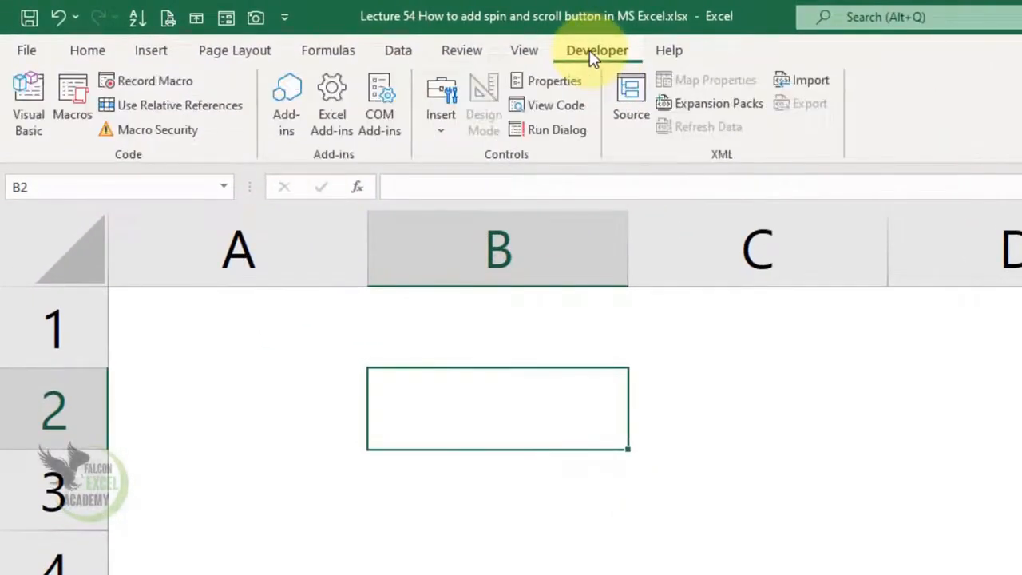
{"action": "left_click", "coordinate": [441, 131]}
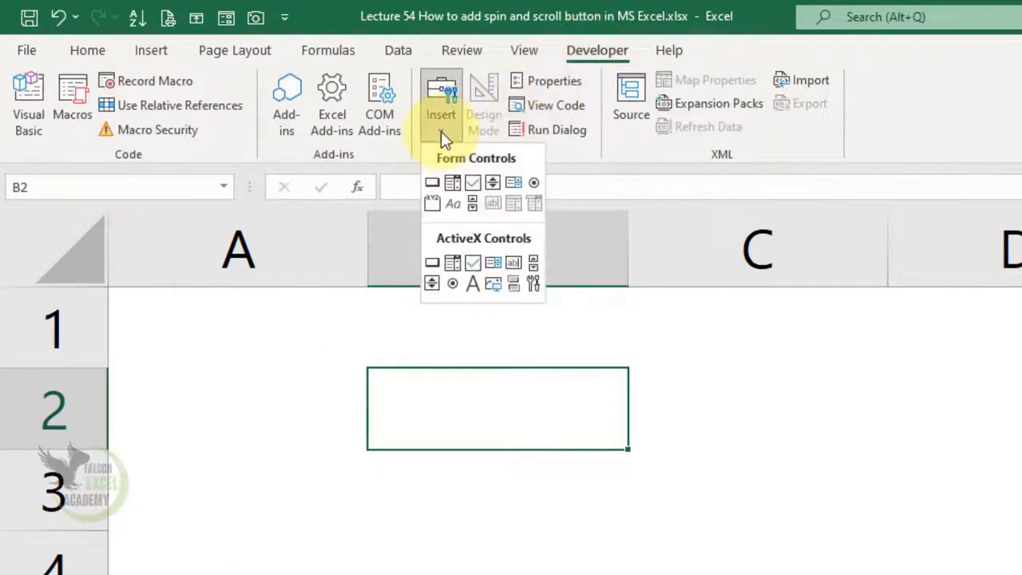
{"action": "left_click", "coordinate": [492, 182]}
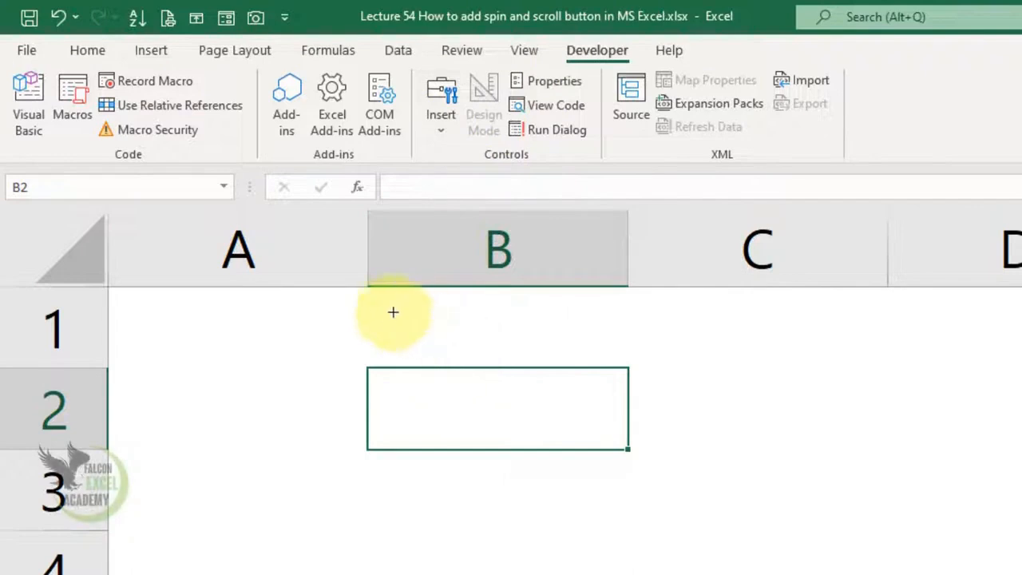
{"action": "left_click_drag", "start_coordinate": [388, 302], "coordinate": [586, 574]}
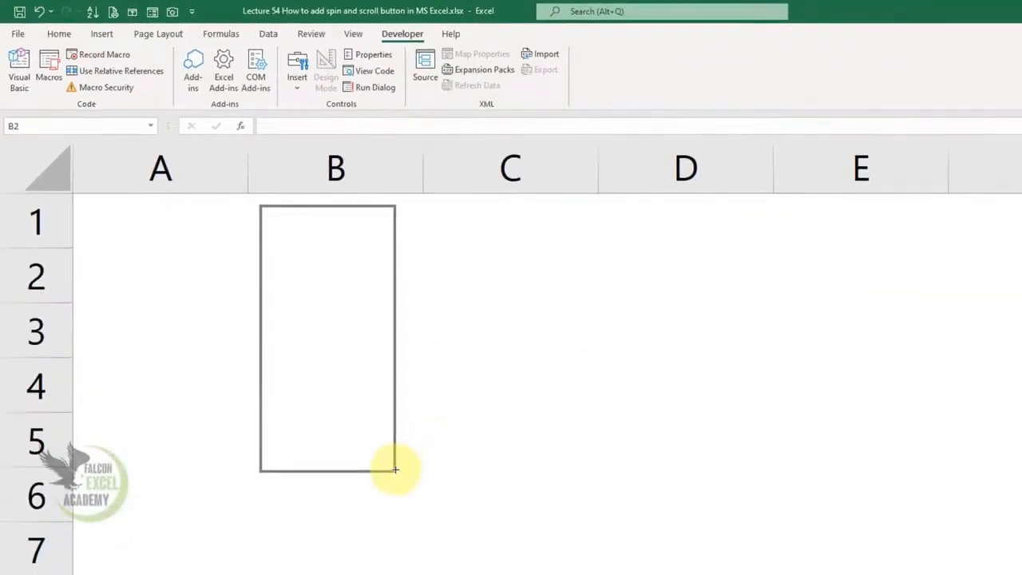
{"action": "left_click_drag", "start_coordinate": [394, 469], "coordinate": [416, 496]}
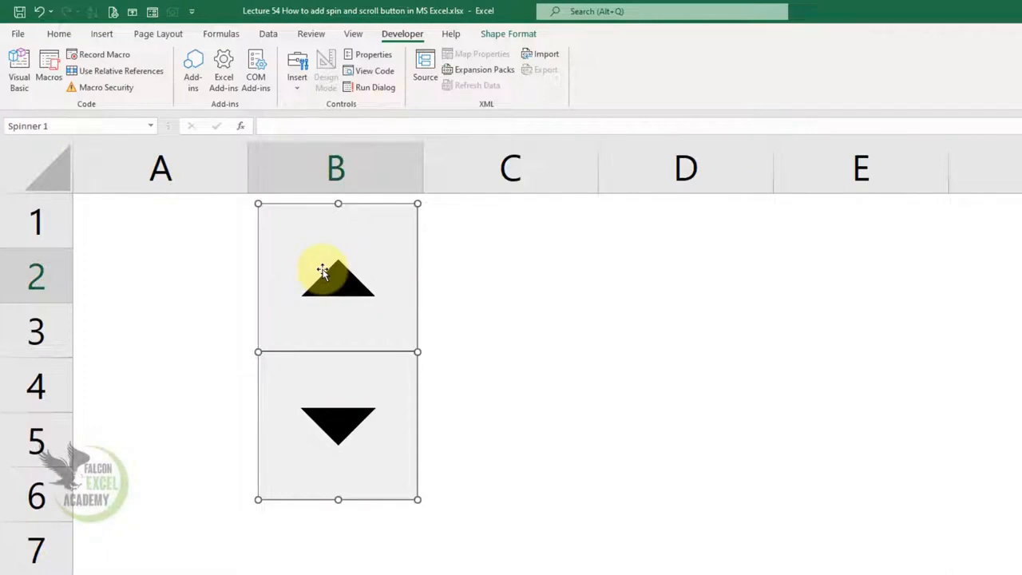
{"action": "left_click_drag", "start_coordinate": [418, 500], "coordinate": [397, 506]}
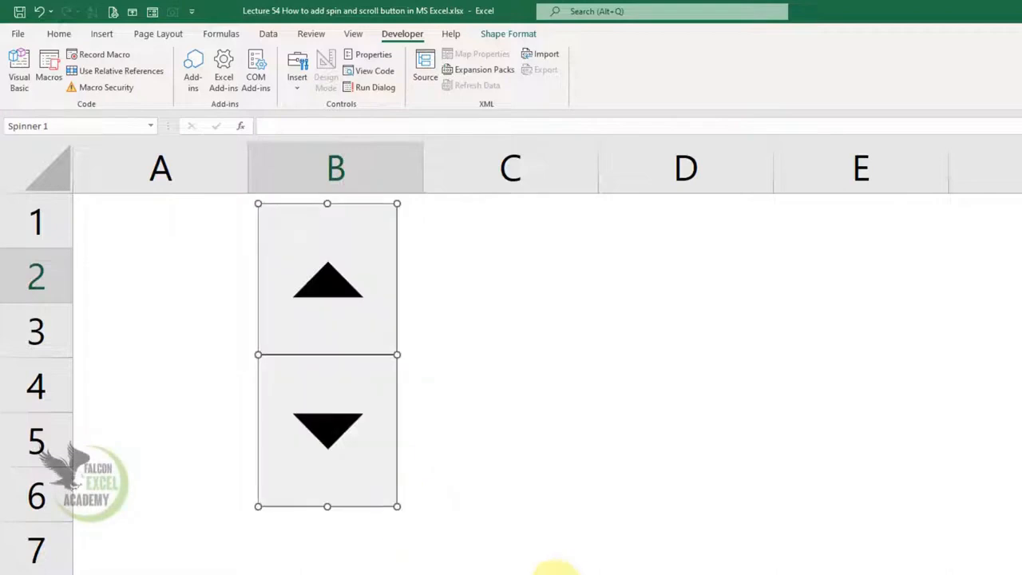
Open the spin button's control format settings and set current value 1 and maximum value 600.
{"action": "right_click", "coordinate": [349, 391]}
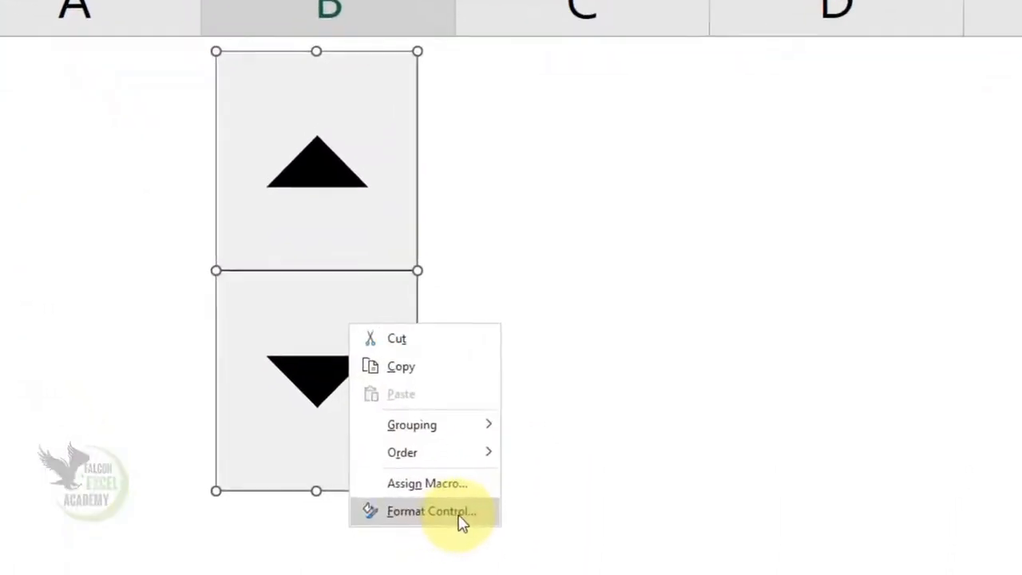
{"action": "left_click", "coordinate": [431, 512]}
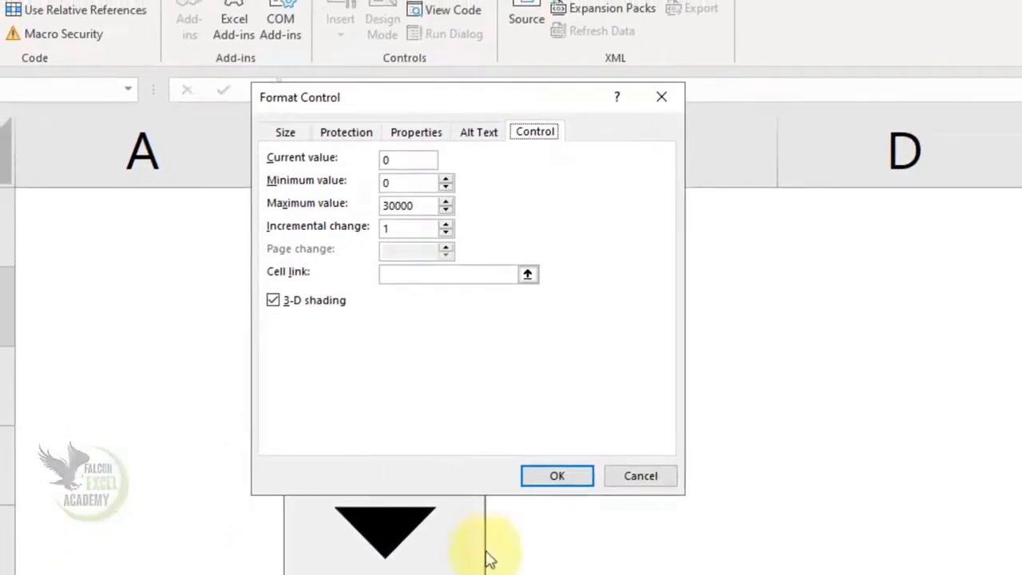
{"action": "left_click_drag", "start_coordinate": [486, 101], "coordinate": [1020, 117]}
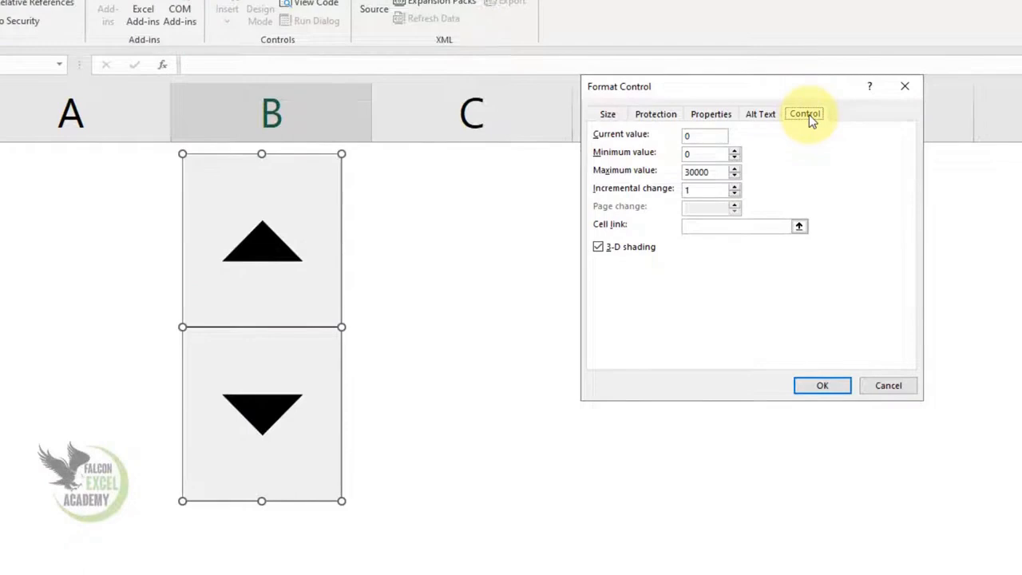
{"action": "left_click", "coordinate": [693, 136]}
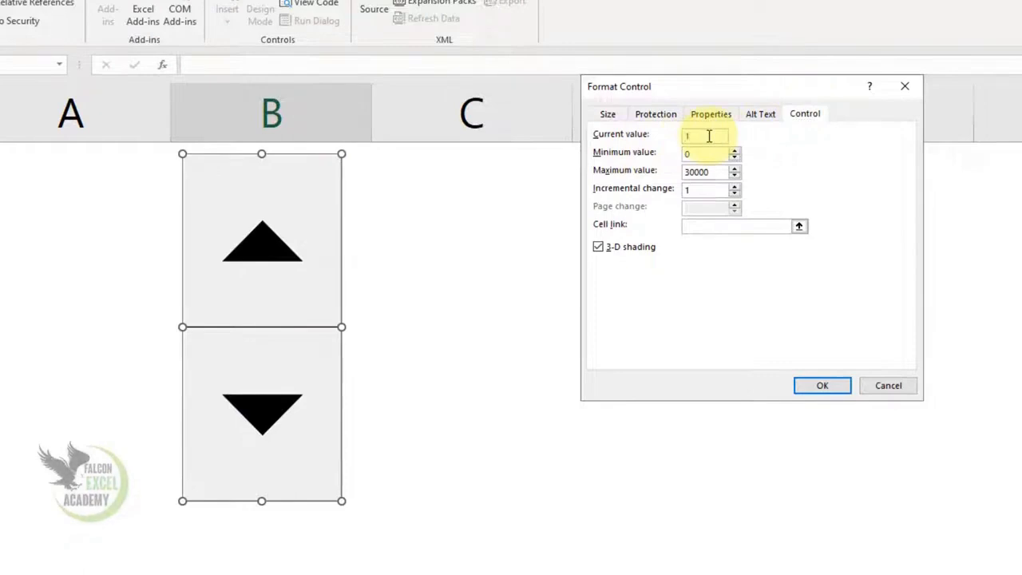
{"action": "left_click", "coordinate": [706, 155]}
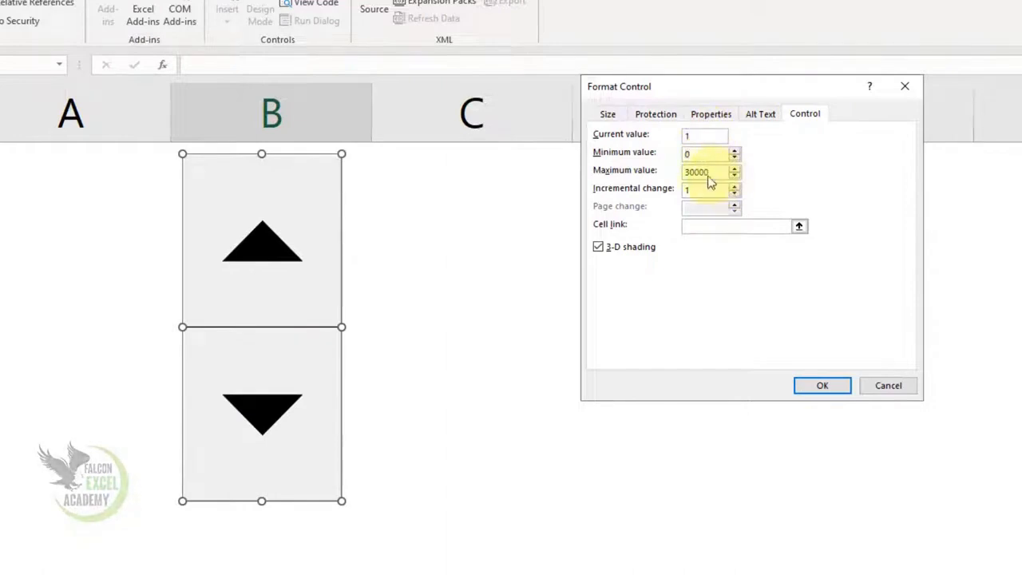
{"action": "double_click", "coordinate": [695, 173]}
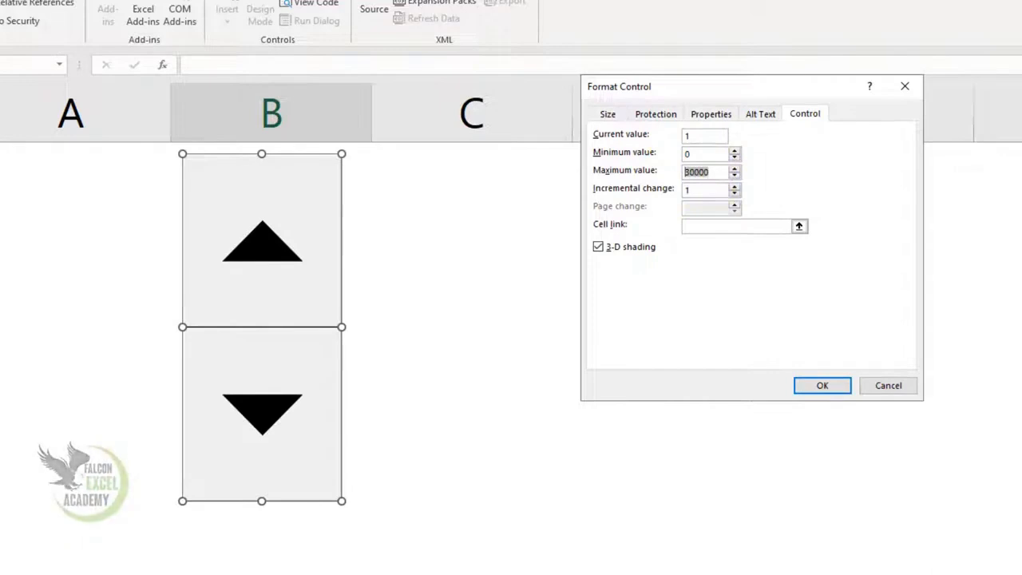
{"action": "type", "text": "6"}
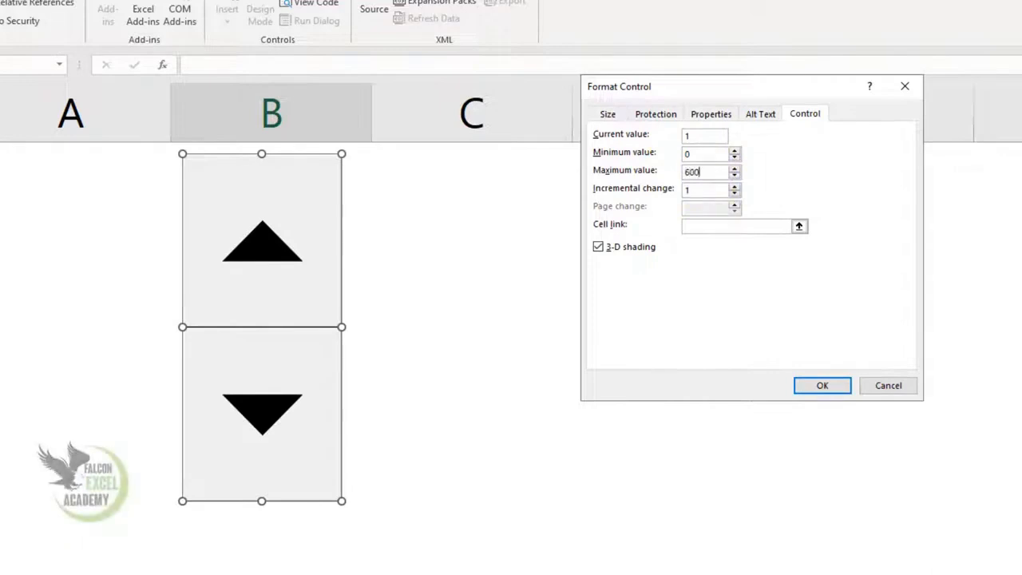
{"action": "type", "text": "00"}
{"action": "left_click", "coordinate": [708, 190]}
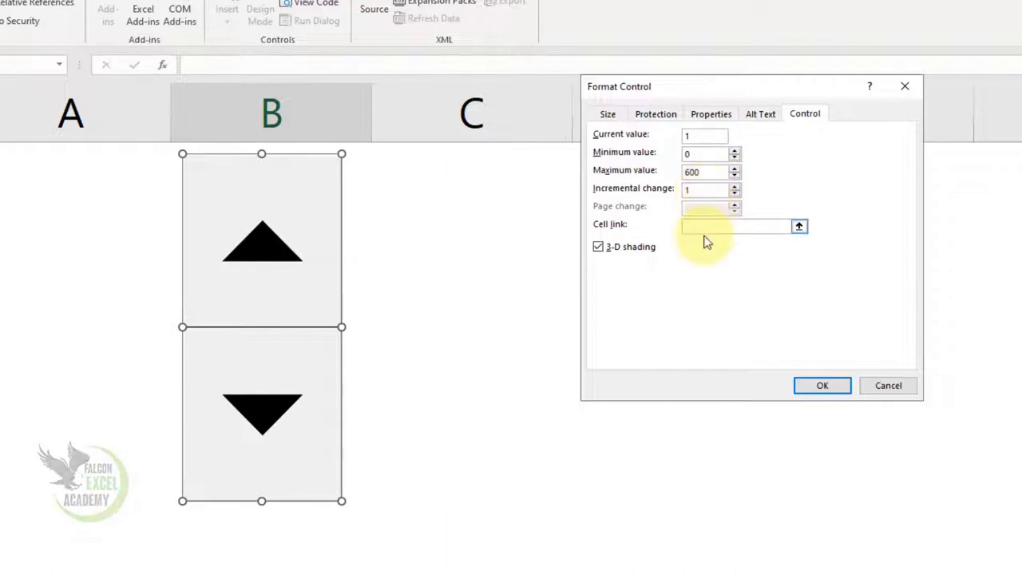
Link the spin button to cell D1 and confirm the settings.
{"action": "left_click", "coordinate": [716, 228]}
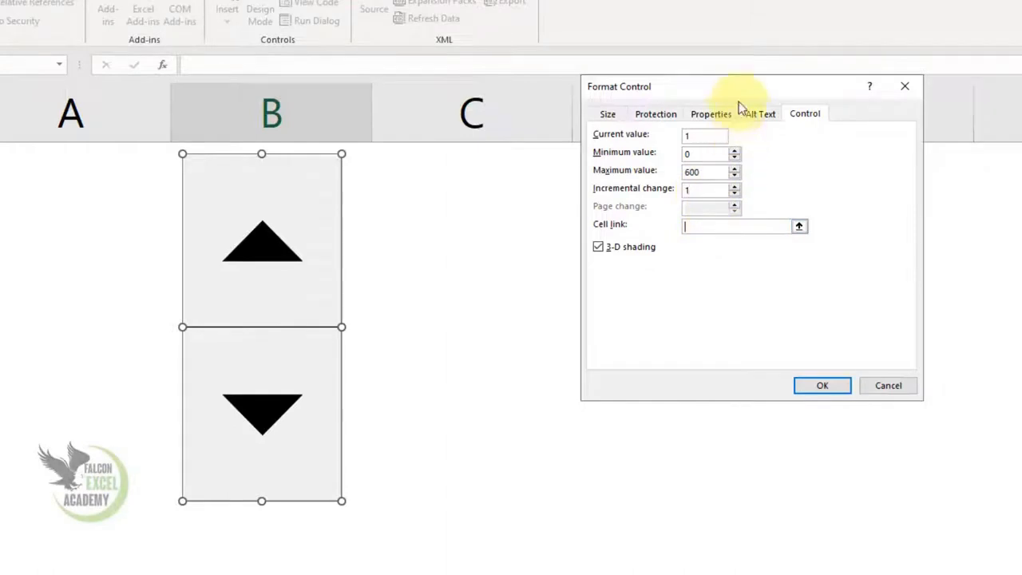
{"action": "left_click_drag", "start_coordinate": [745, 84], "coordinate": [942, 90]}
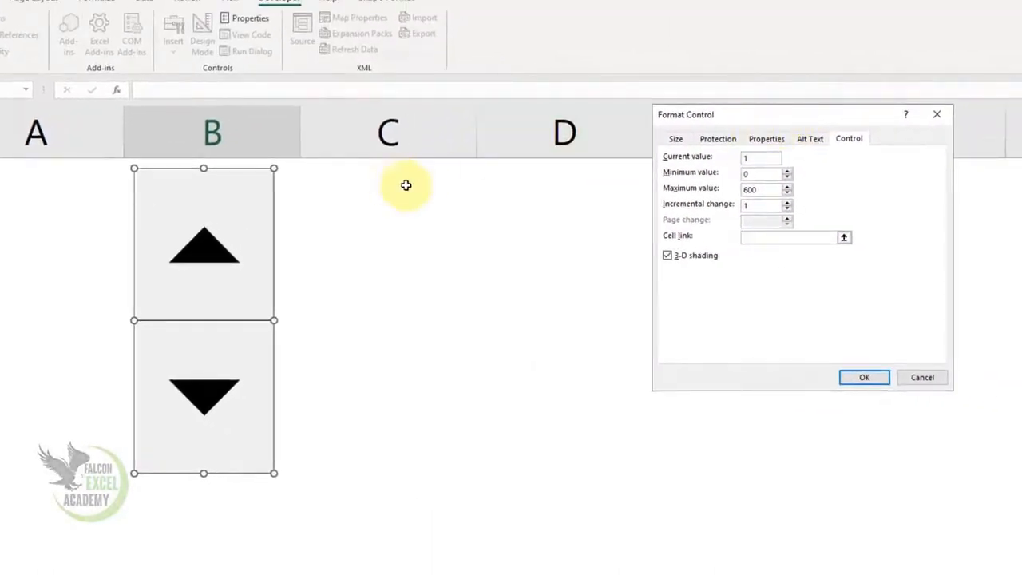
{"action": "left_click", "coordinate": [581, 185]}
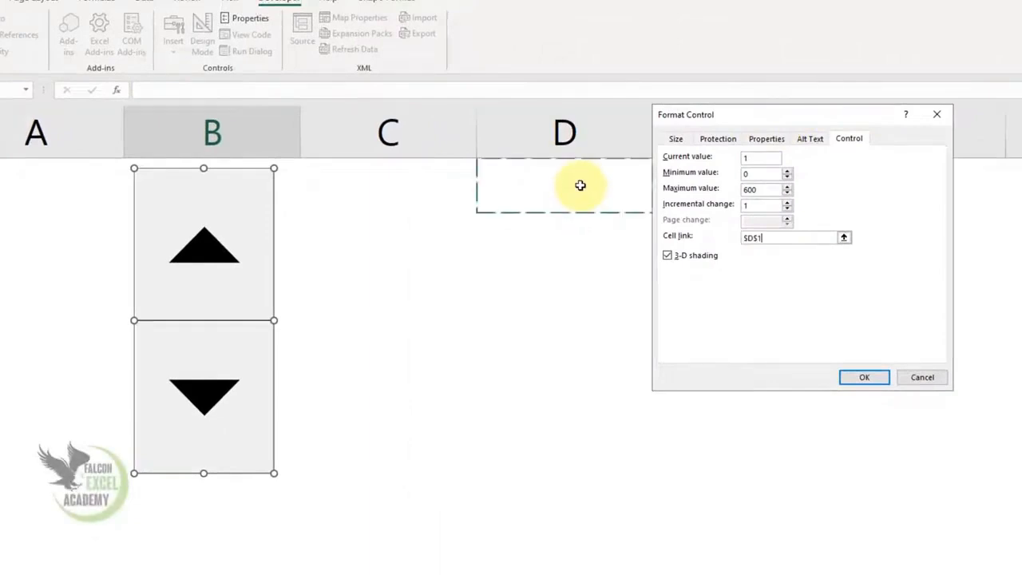
{"action": "left_click_drag", "start_coordinate": [921, 117], "coordinate": [1021, 92]}
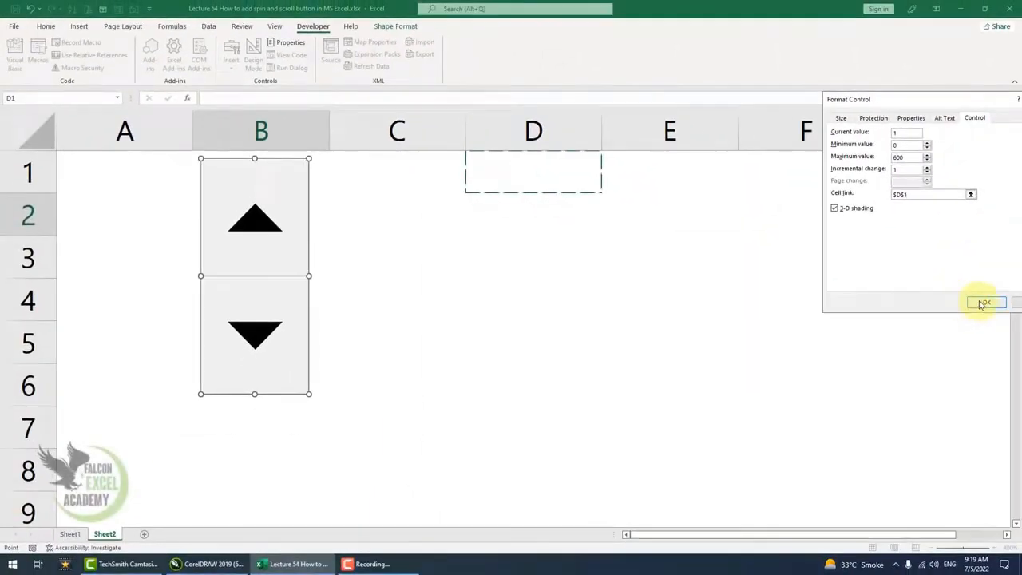
{"action": "left_click", "coordinate": [983, 302]}
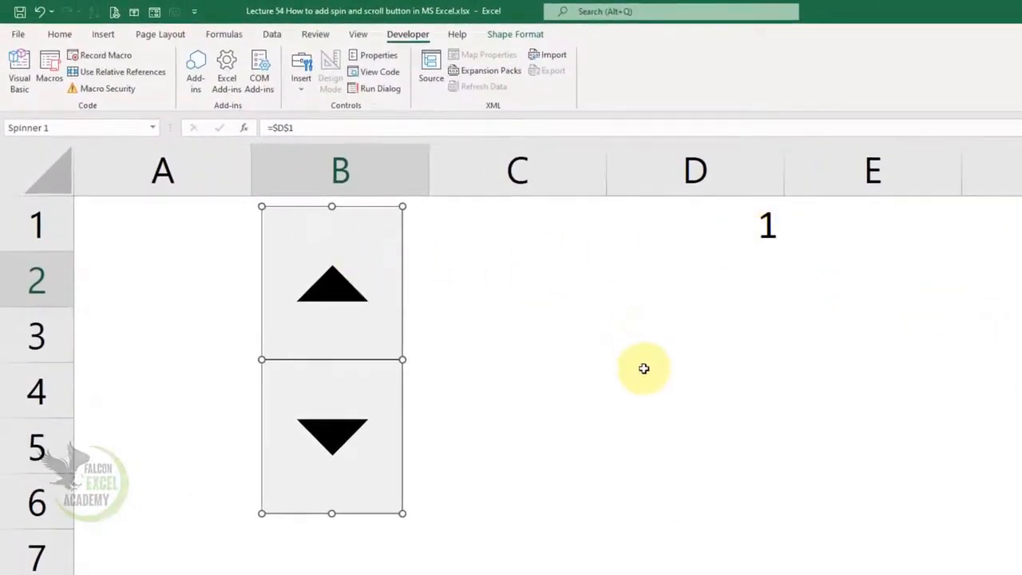
Use the spin button's up arrow several times to increase the value in D1.
{"action": "left_click", "coordinate": [655, 454]}
{"action": "left_click", "coordinate": [337, 294]}
{"action": "left_click", "coordinate": [337, 294]}
{"action": "left_click", "coordinate": [337, 294]}
{"action": "left_click", "coordinate": [337, 294]}
{"action": "left_click", "coordinate": [337, 293]}
{"action": "left_click", "coordinate": [337, 293]}
{"action": "left_click", "coordinate": [337, 294]}
{"action": "left_click", "coordinate": [337, 293]}
{"action": "left_click", "coordinate": [337, 294]}
{"action": "left_click", "coordinate": [337, 293]}
{"action": "left_click", "coordinate": [337, 294]}
{"action": "left_click", "coordinate": [337, 293]}
{"action": "left_click", "coordinate": [336, 293]}
Merge cells D1 to D6, center the value and enlarge its font to 24 points.
{"action": "left_click_drag", "start_coordinate": [704, 226], "coordinate": [676, 478]}
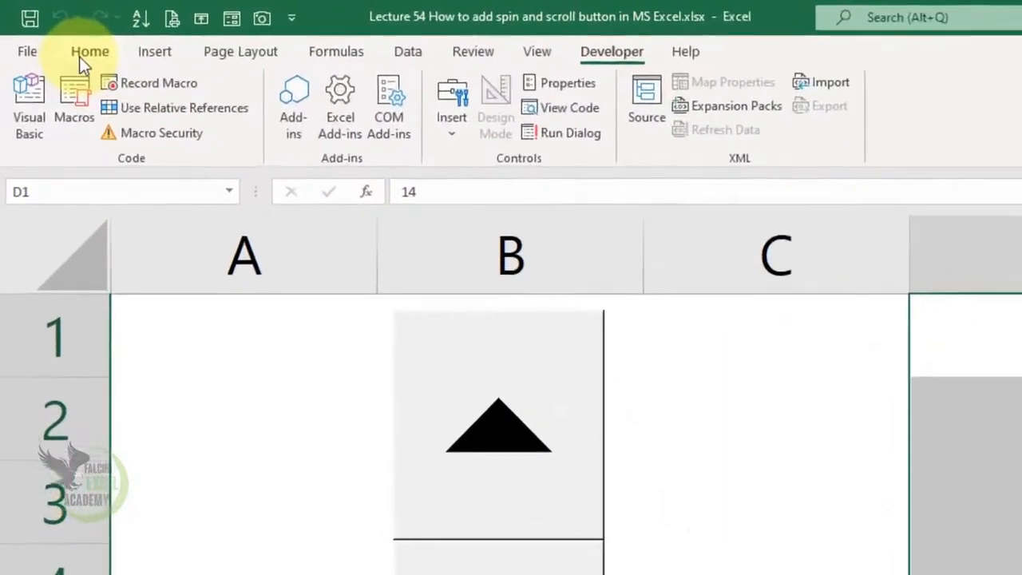
{"action": "left_click", "coordinate": [80, 56]}
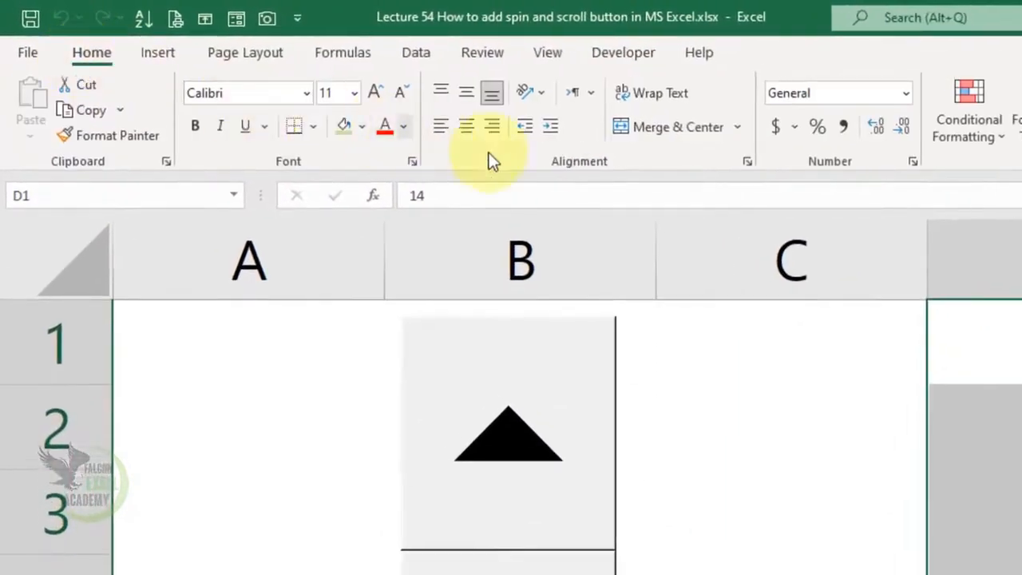
{"action": "left_click", "coordinate": [629, 125]}
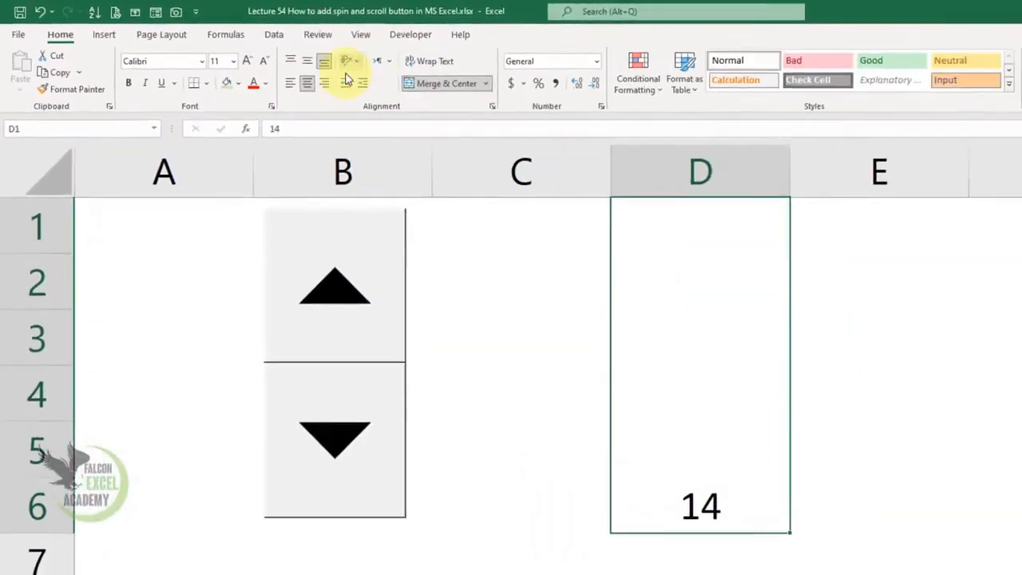
{"action": "left_click", "coordinate": [307, 82]}
{"action": "left_click", "coordinate": [306, 82]}
{"action": "left_click", "coordinate": [306, 61]}
{"action": "left_click", "coordinate": [236, 59]}
{"action": "left_click", "coordinate": [235, 60]}
{"action": "left_click", "coordinate": [236, 59]}
{"action": "left_click", "coordinate": [235, 59]}
{"action": "left_click", "coordinate": [236, 59]}
{"action": "left_click", "coordinate": [236, 59]}
{"action": "left_click", "coordinate": [235, 59]}
Add an outside border and a light green fill to the merged D1 cell.
{"action": "left_click", "coordinate": [197, 79]}
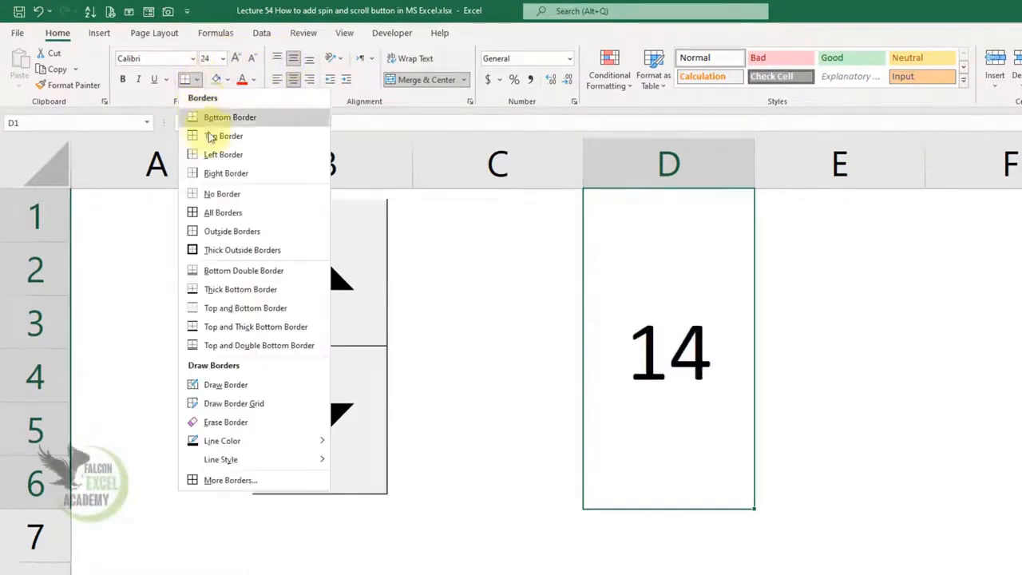
{"action": "left_click", "coordinate": [214, 233]}
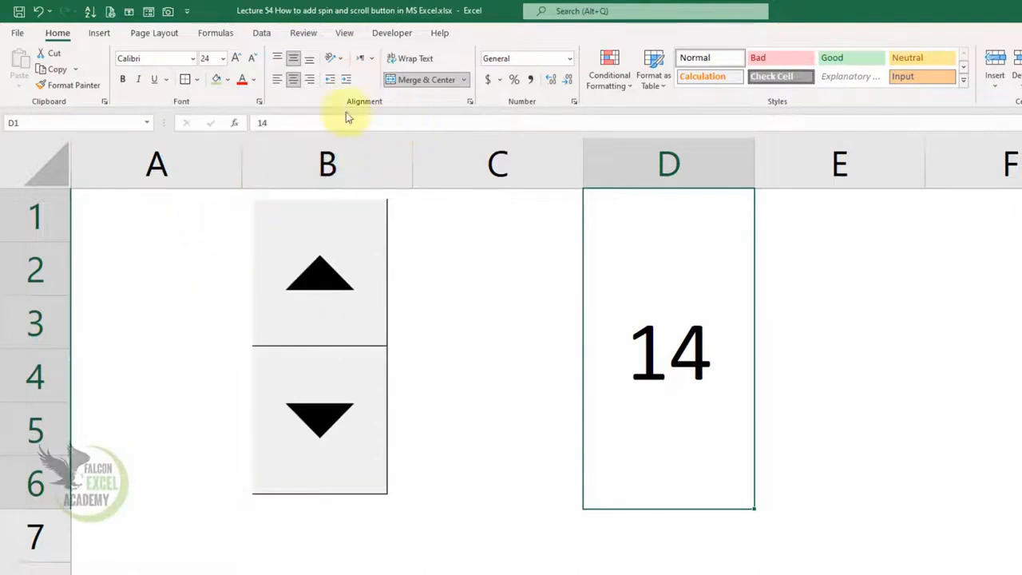
{"action": "left_click", "coordinate": [216, 80]}
{"action": "left_click", "coordinate": [839, 319]}
Use the spin button's up and down arrows to change the value in D1.
{"action": "left_click", "coordinate": [319, 264]}
{"action": "left_click", "coordinate": [320, 263]}
{"action": "left_click", "coordinate": [319, 262]}
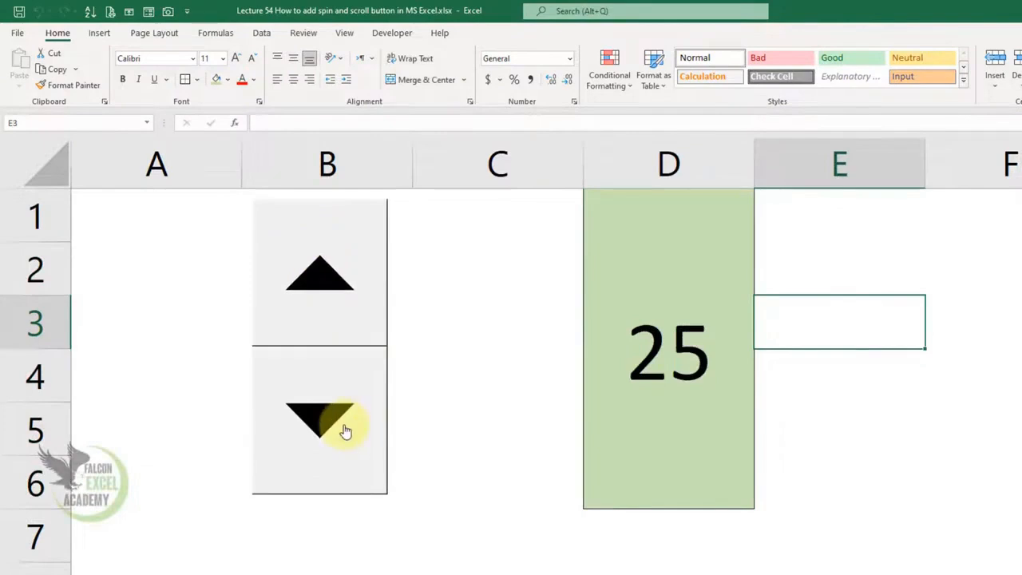
{"action": "left_click", "coordinate": [345, 431]}
{"action": "left_click", "coordinate": [345, 431]}
{"action": "left_click", "coordinate": [344, 431]}
{"action": "left_click", "coordinate": [345, 431]}
{"action": "left_click", "coordinate": [345, 431]}
{"action": "left_click", "coordinate": [345, 431]}
{"action": "left_click", "coordinate": [345, 431]}
{"action": "left_click", "coordinate": [345, 431]}
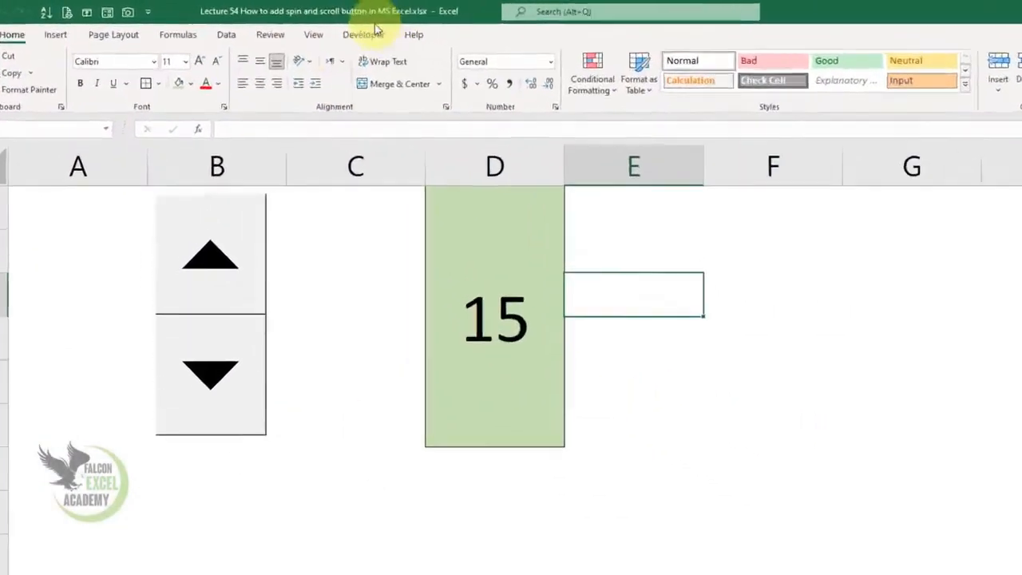
Insert a Scroll Bar form control spanning about cells A8 to B9.
{"action": "left_click", "coordinate": [312, 25]}
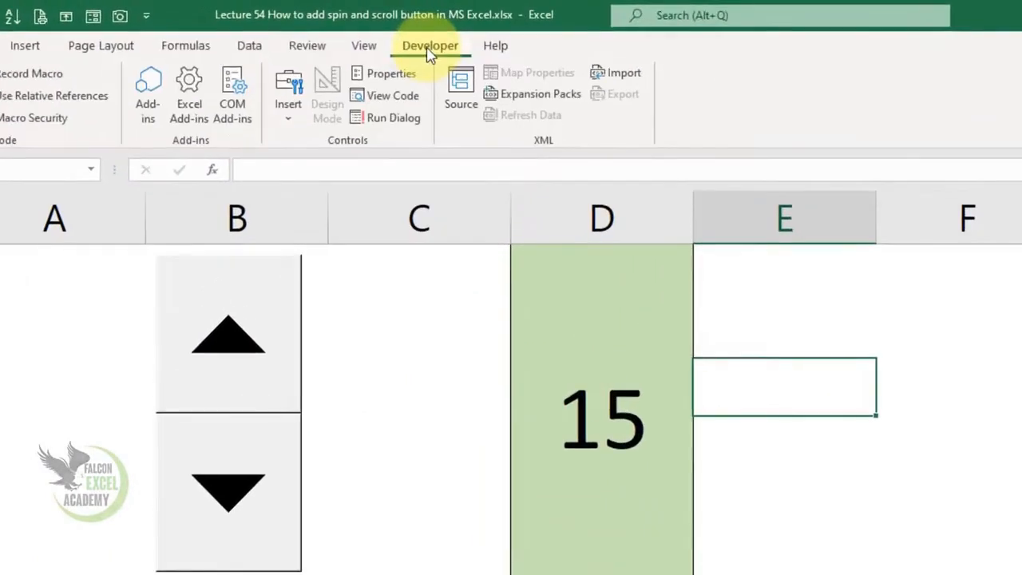
{"action": "left_click", "coordinate": [289, 126]}
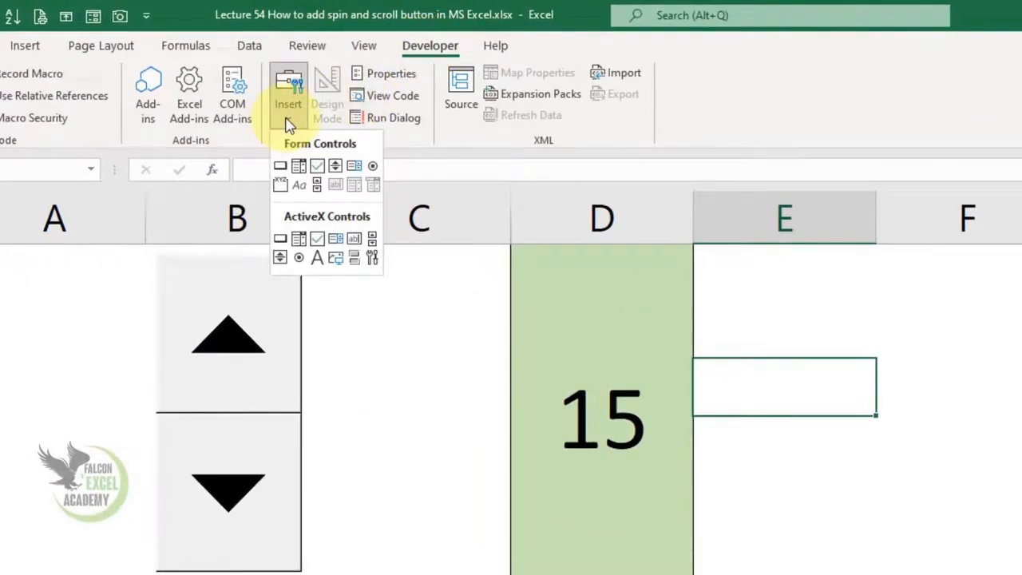
{"action": "left_click", "coordinate": [316, 187]}
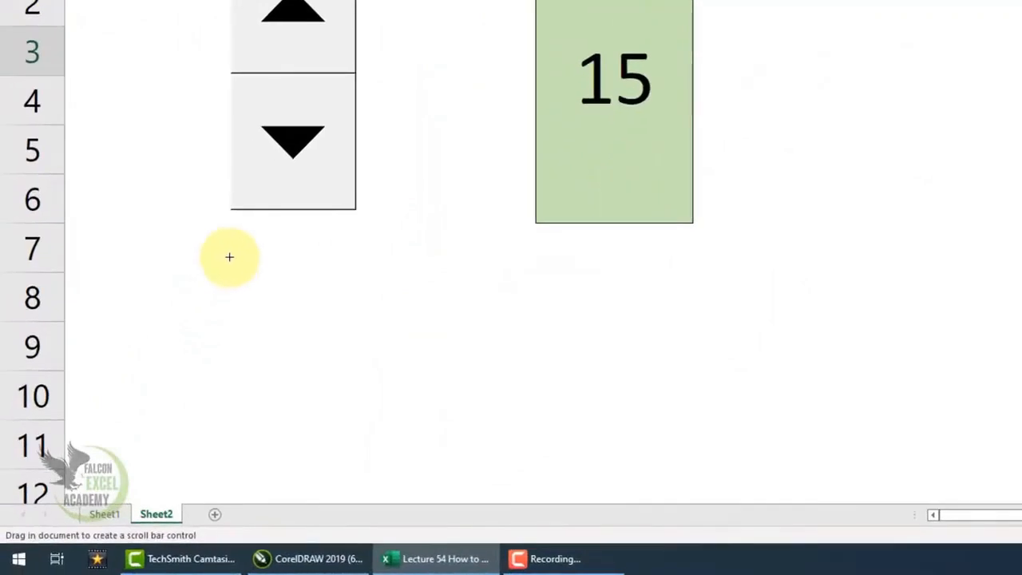
{"action": "left_click_drag", "start_coordinate": [229, 257], "coordinate": [386, 344]}
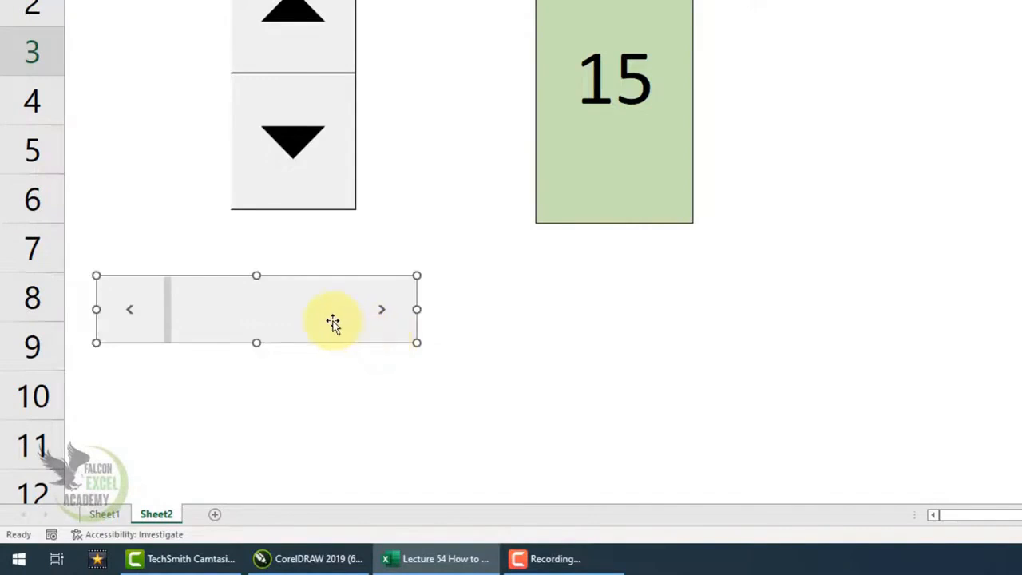
{"action": "right_click", "coordinate": [332, 320]}
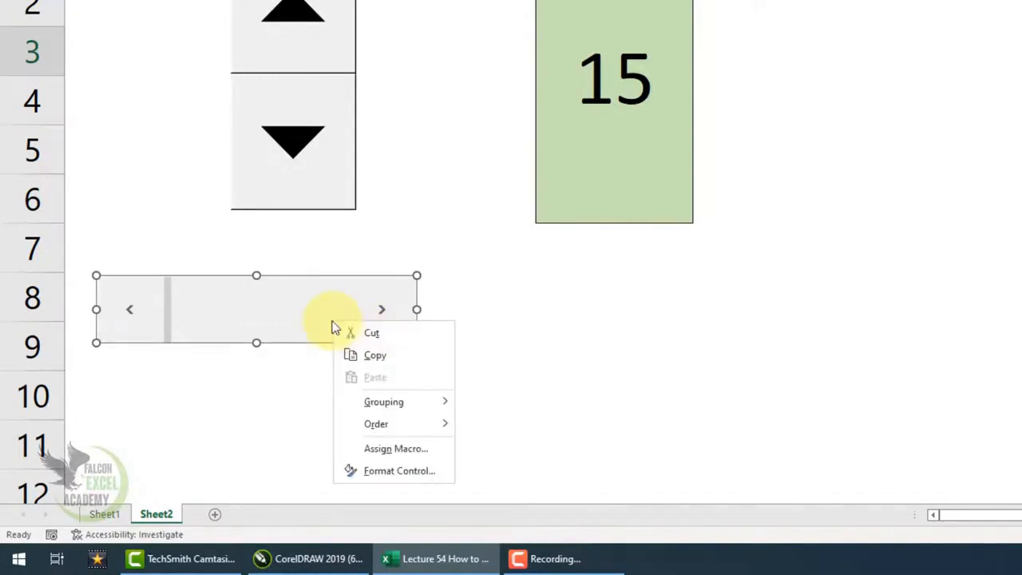
{"action": "left_click", "coordinate": [645, 340]}
{"action": "left_click", "coordinate": [583, 344]}
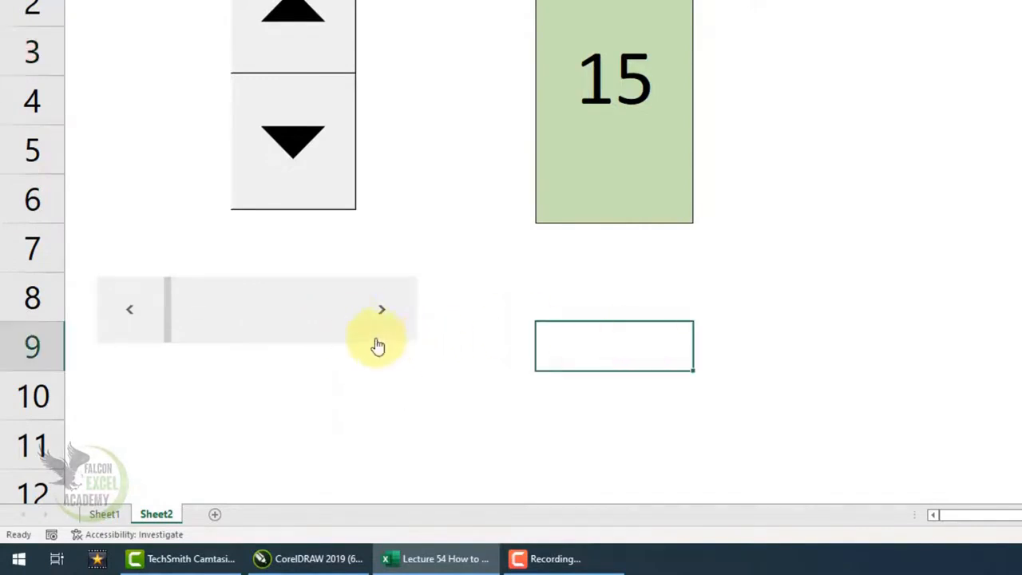
Open the scroll bar's control format settings and set its current value to 1.
{"action": "right_click", "coordinate": [249, 317]}
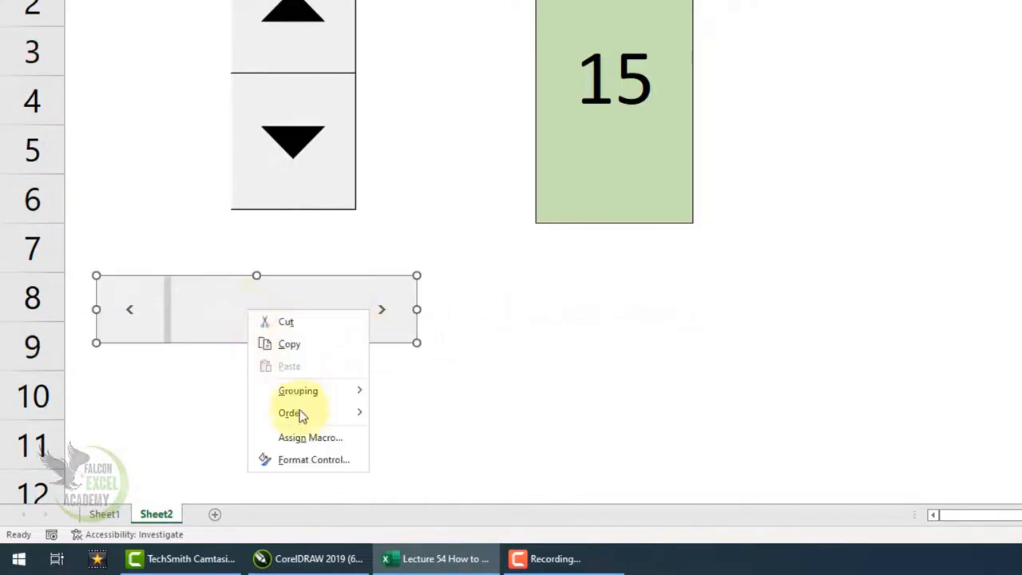
{"action": "left_click", "coordinate": [306, 465]}
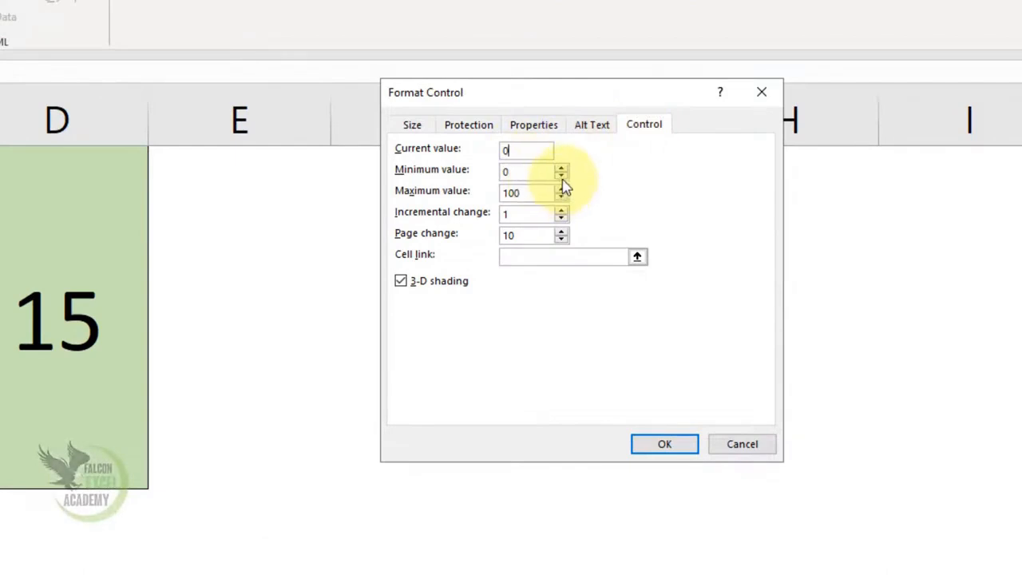
{"action": "double_click", "coordinate": [522, 153]}
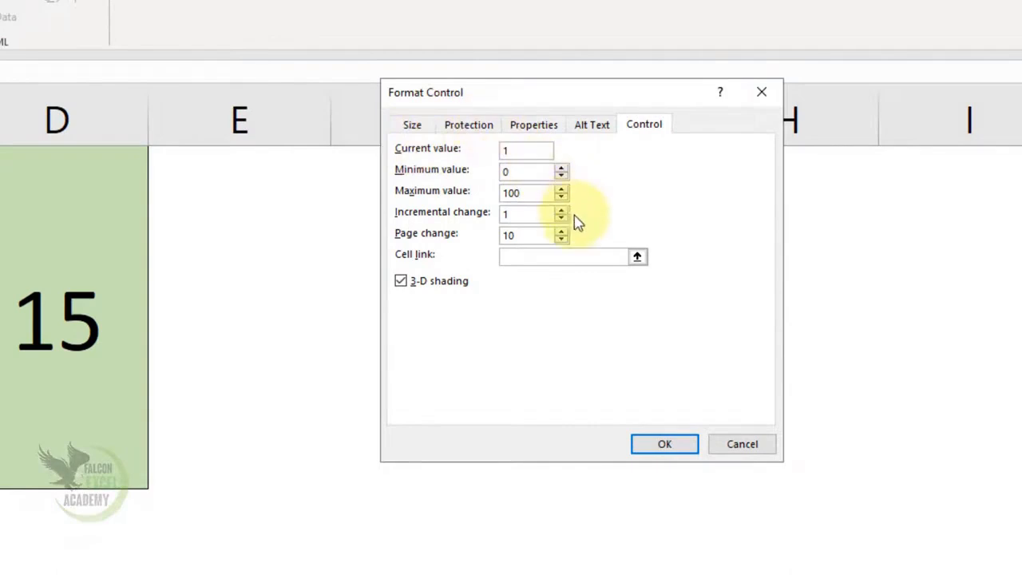
{"action": "double_click", "coordinate": [536, 193]}
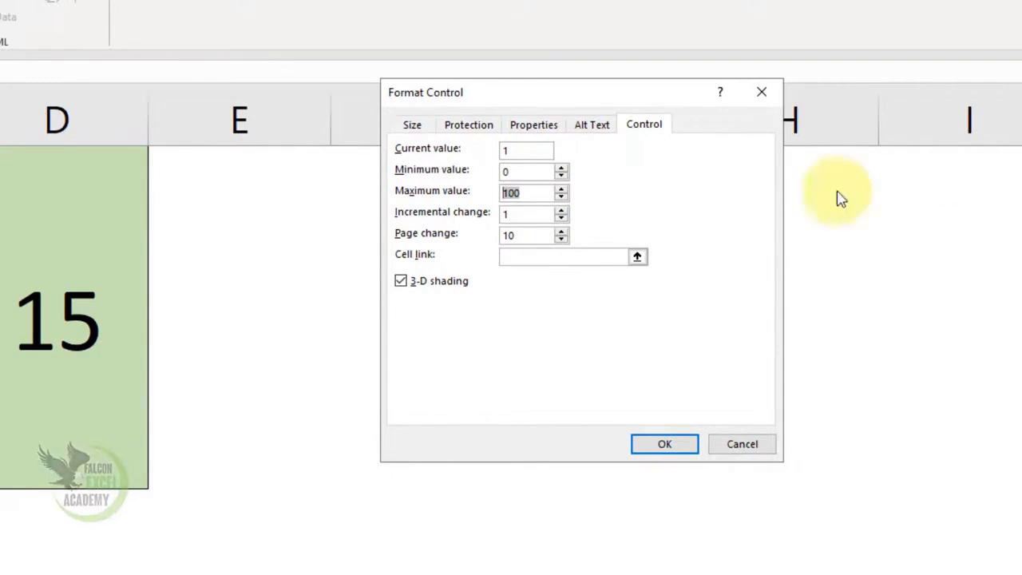
Link the scroll bar to cell D8 and confirm the settings.
{"action": "left_click", "coordinate": [530, 236]}
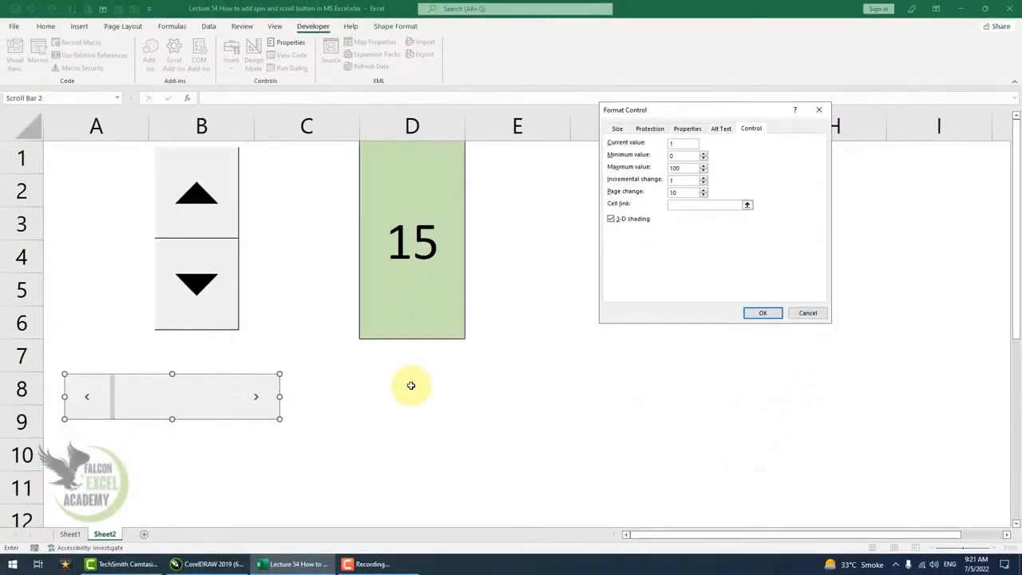
{"action": "left_click", "coordinate": [57, 574]}
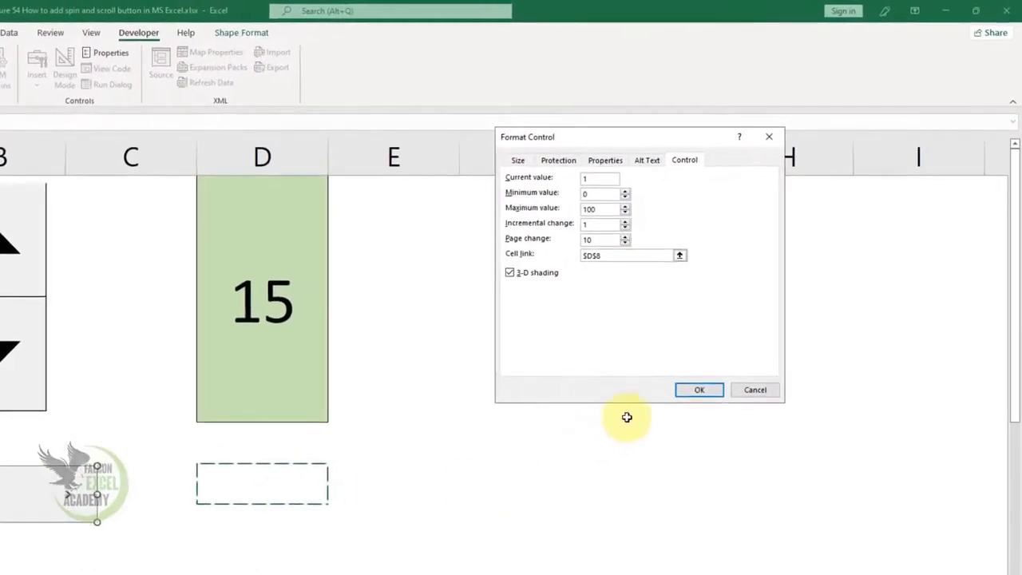
{"action": "left_click", "coordinate": [696, 391]}
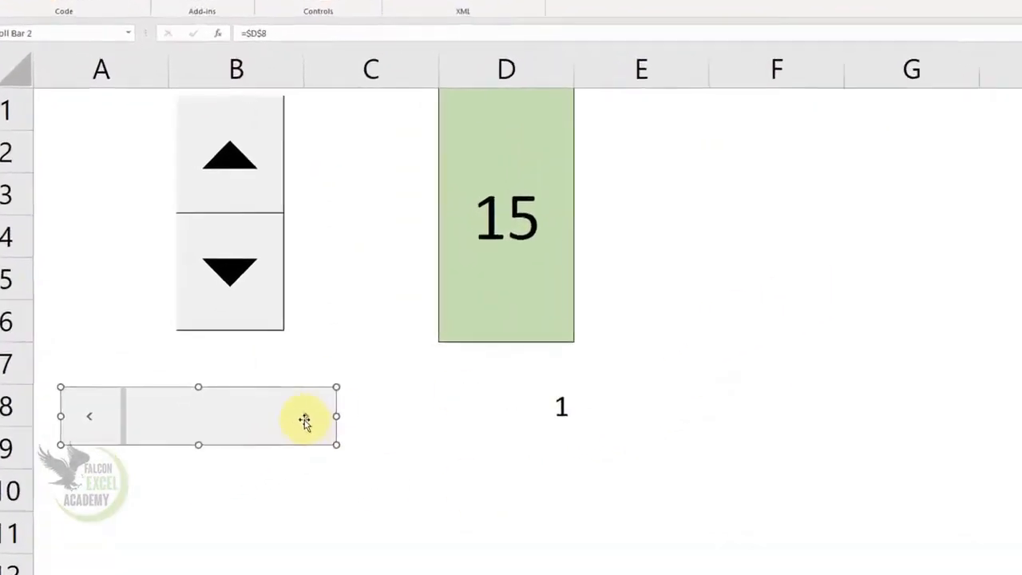
Use the scroll bar's track and arrows to change the value in D8.
{"action": "left_click", "coordinate": [427, 454]}
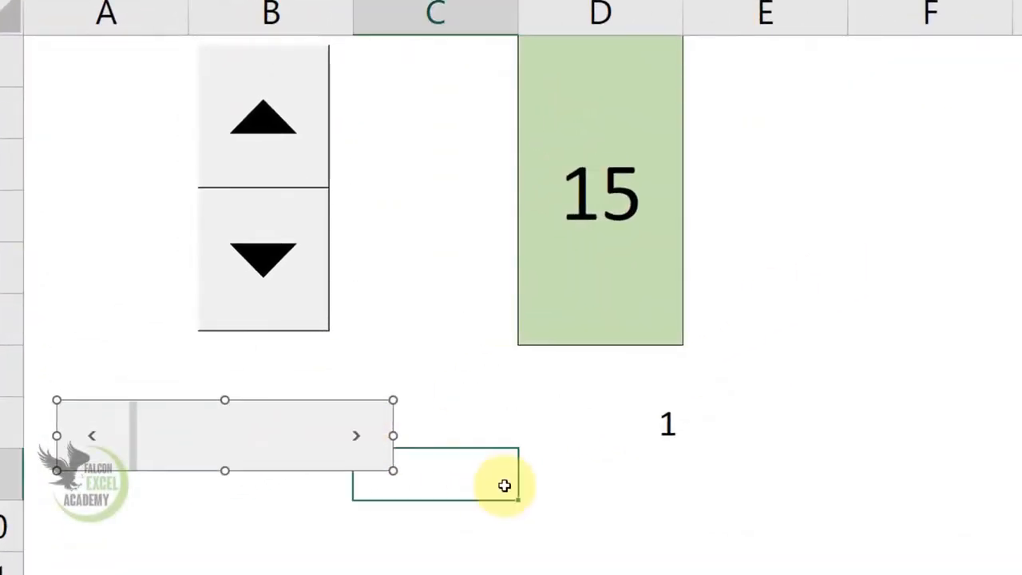
{"action": "left_click_drag", "start_coordinate": [358, 444], "coordinate": [355, 448]}
{"action": "left_click_drag", "start_coordinate": [91, 442], "coordinate": [86, 435]}
{"action": "left_click", "coordinate": [232, 461]}
{"action": "left_click", "coordinate": [232, 454]}
{"action": "left_click", "coordinate": [232, 453]}
{"action": "left_click", "coordinate": [231, 453]}
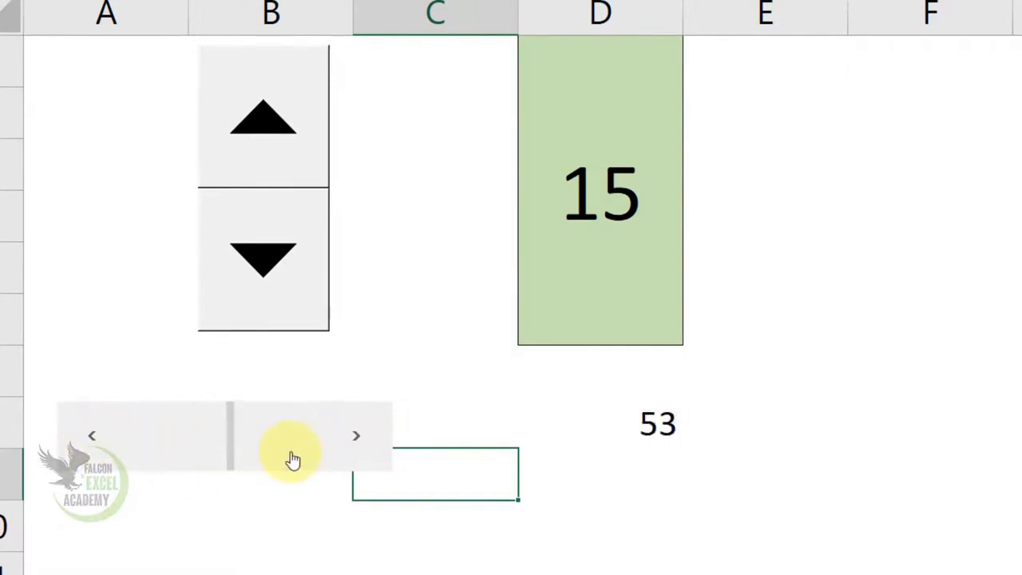
{"action": "left_click", "coordinate": [292, 454]}
{"action": "left_click", "coordinate": [307, 452]}
{"action": "left_click", "coordinate": [187, 443]}
{"action": "left_click", "coordinate": [187, 443]}
{"action": "left_click", "coordinate": [186, 443]}
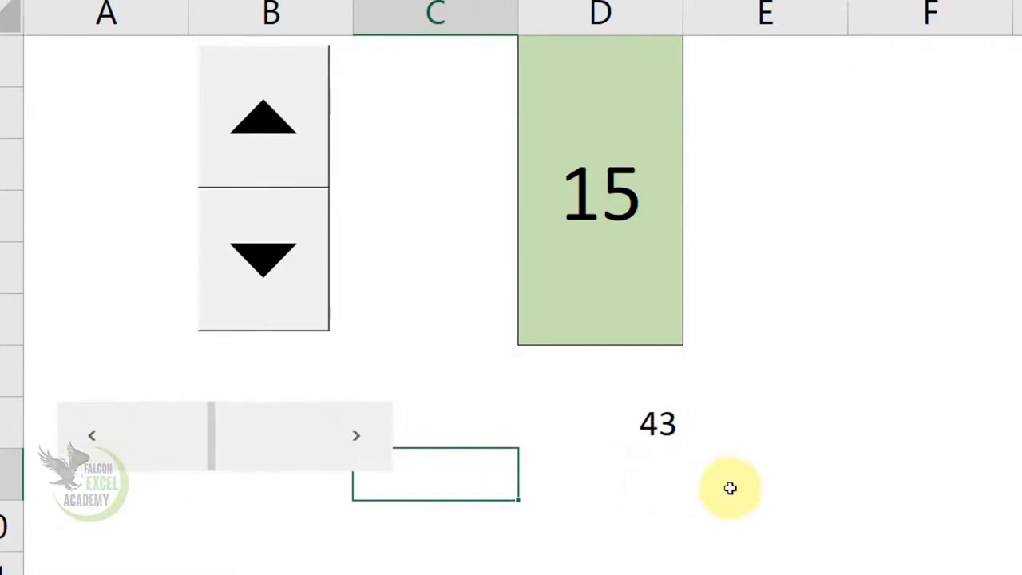
Copy the formatting of the merged D1 cell onto cell D8 with Format Painter.
{"action": "left_click", "coordinate": [657, 435]}
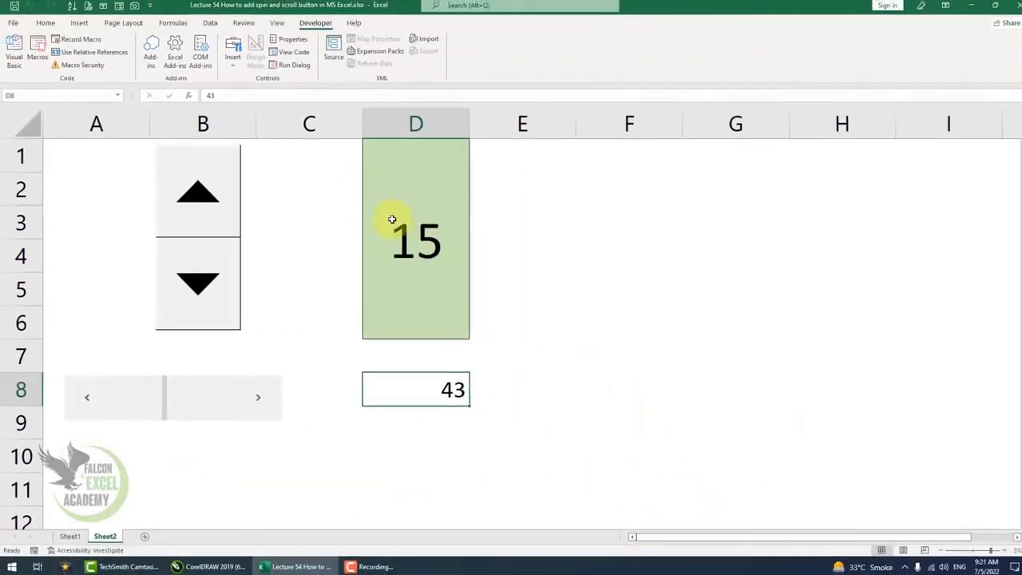
{"action": "left_click", "coordinate": [507, 217]}
{"action": "left_click", "coordinate": [714, 363]}
{"action": "left_click", "coordinate": [395, 246]}
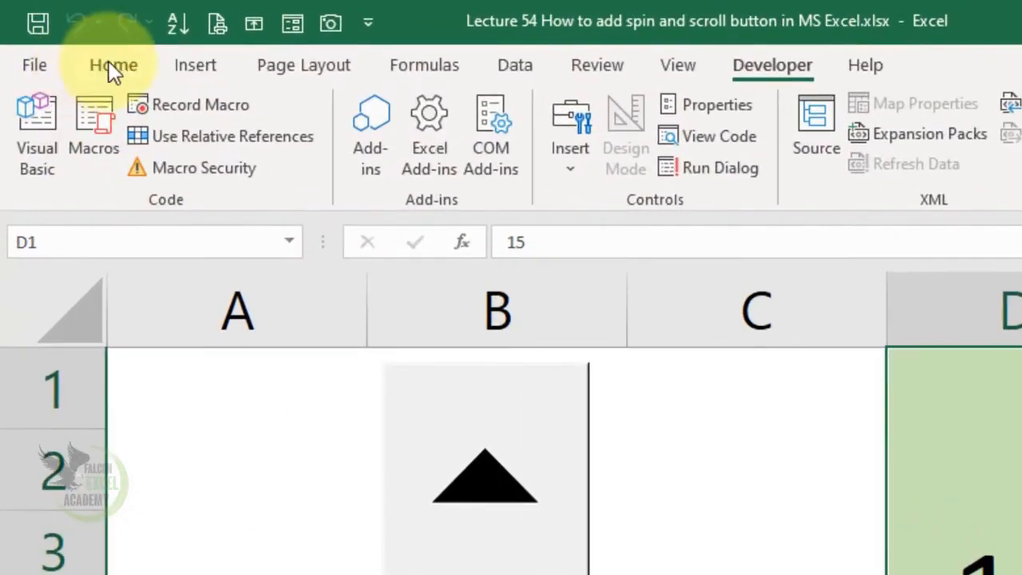
{"action": "left_click", "coordinate": [114, 64]}
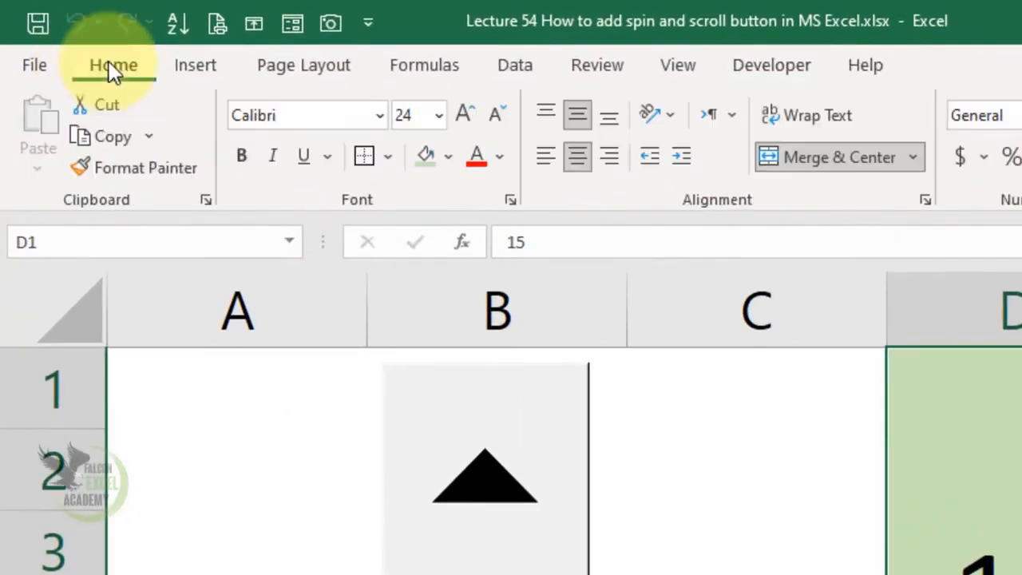
{"action": "left_click", "coordinate": [154, 166]}
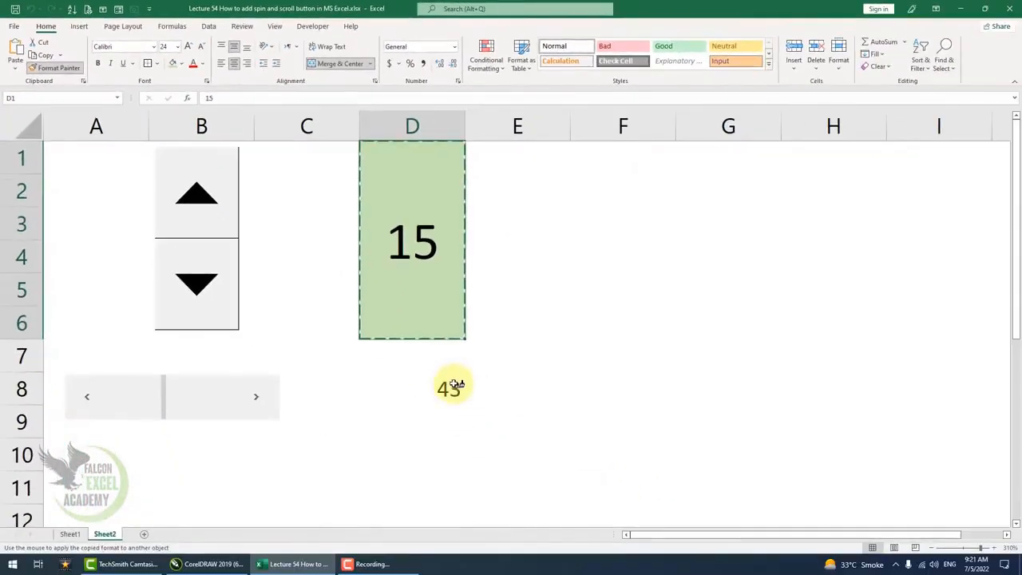
{"action": "left_click", "coordinate": [452, 385]}
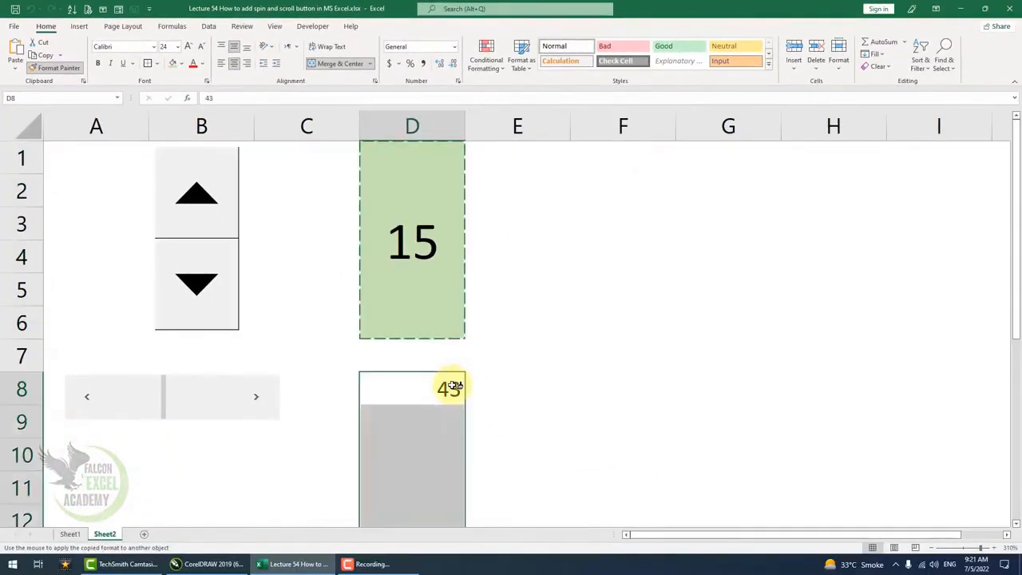
Change the fill of the merged D8 cell to light yellow.
{"action": "scroll", "coordinate": [549, 375], "scroll_direction": "down", "scroll_amount": 2}
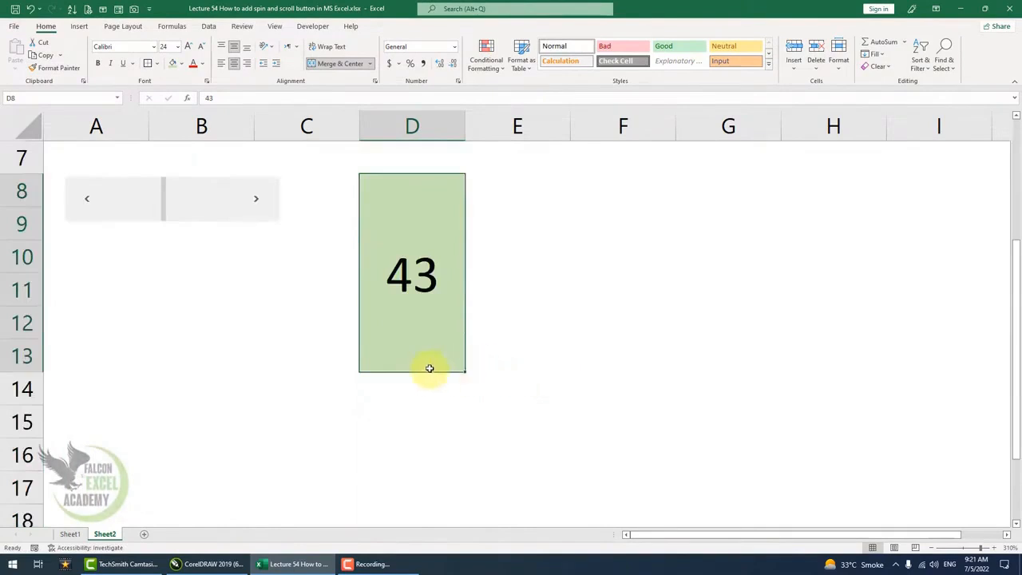
{"action": "right_click", "coordinate": [223, 222]}
{"action": "key", "text": "Escape"}
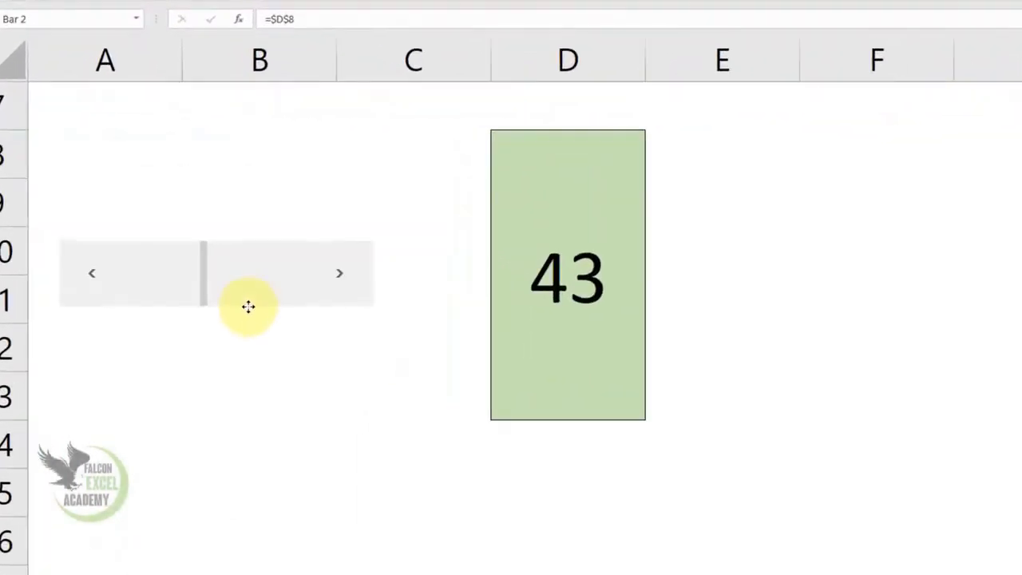
{"action": "left_click", "coordinate": [410, 234]}
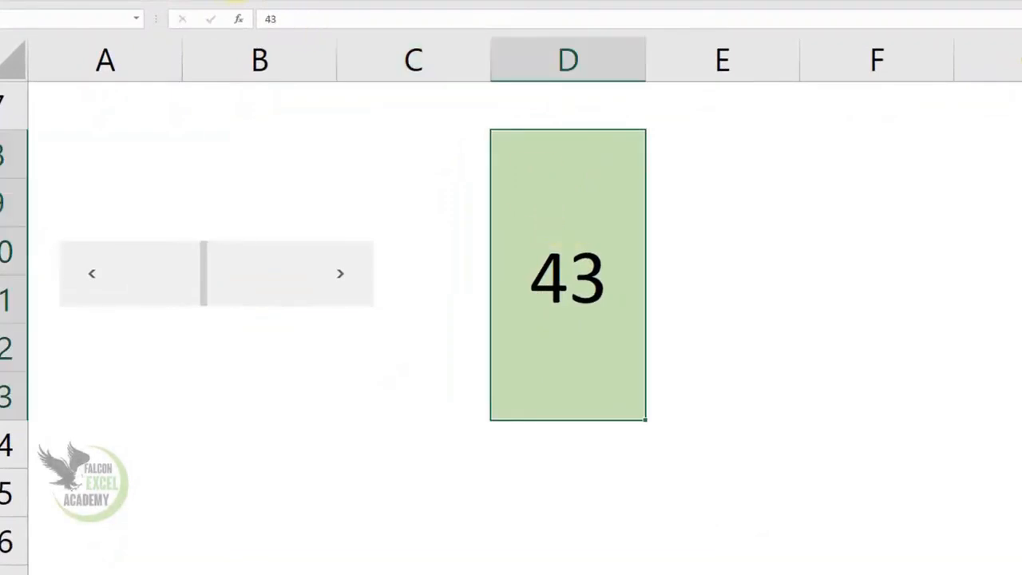
{"action": "left_click", "coordinate": [312, 25]}
Use the scroll bar's right arrow to increase the value in D8.
{"action": "left_click", "coordinate": [344, 275]}
{"action": "left_click", "coordinate": [343, 276]}
{"action": "left_click", "coordinate": [344, 275]}
{"action": "left_click", "coordinate": [344, 275]}
{"action": "left_click", "coordinate": [343, 275]}
{"action": "left_click", "coordinate": [343, 276]}
{"action": "left_click", "coordinate": [343, 275]}
{"action": "left_click", "coordinate": [343, 275]}
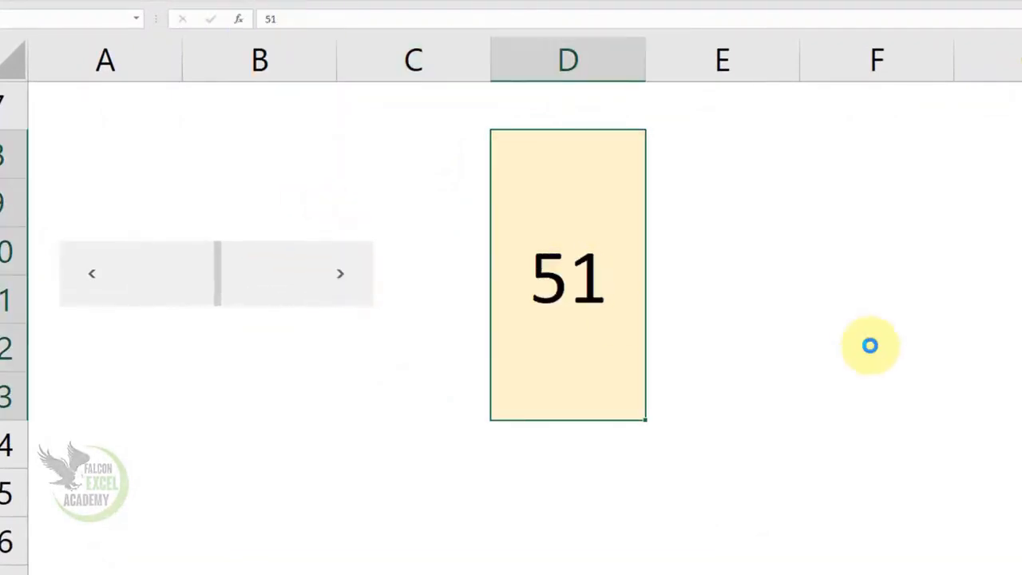
{"action": "scroll", "coordinate": [869, 345], "scroll_direction": "down", "scroll_amount": 3}
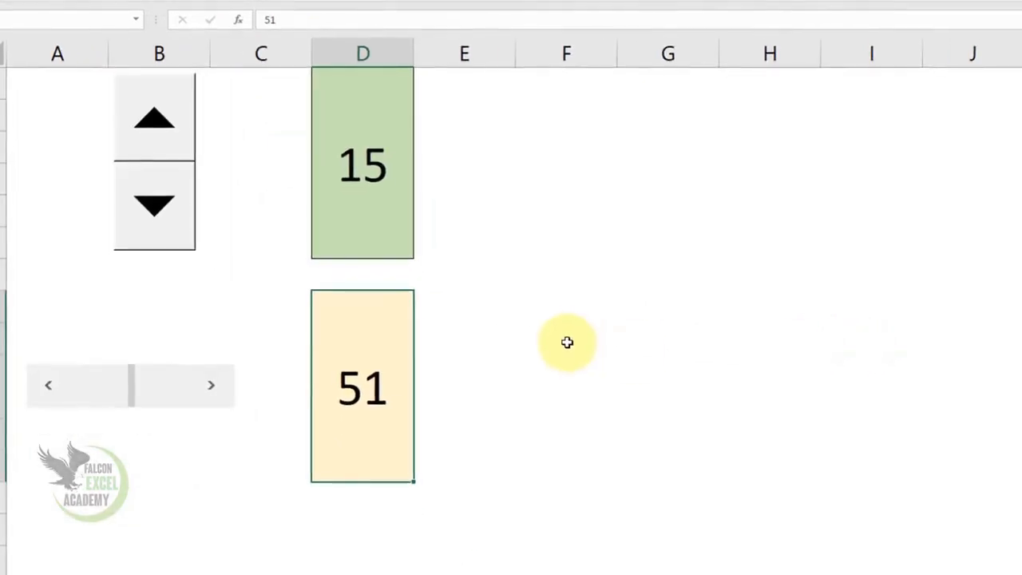
{"action": "left_click", "coordinate": [567, 341]}
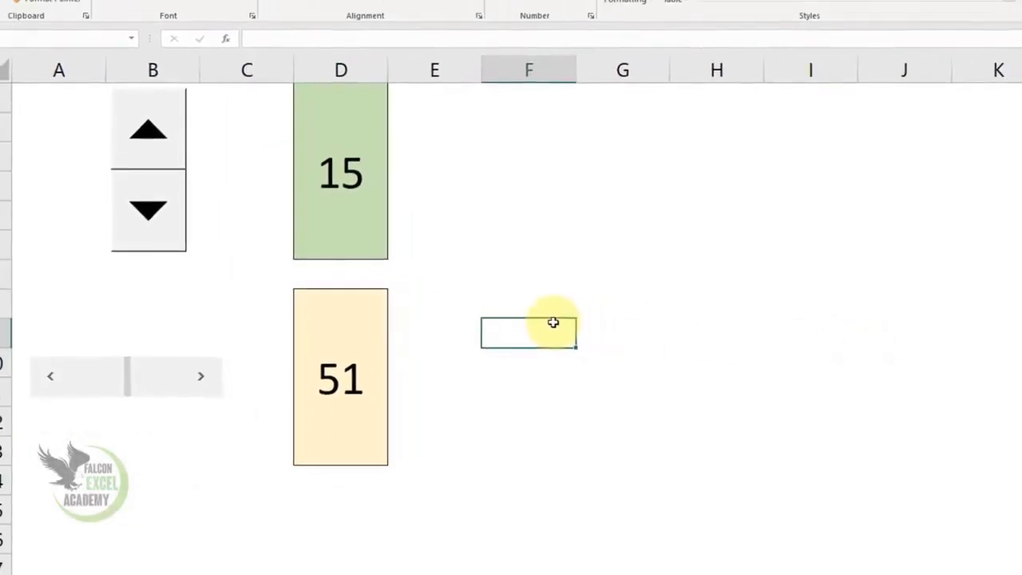